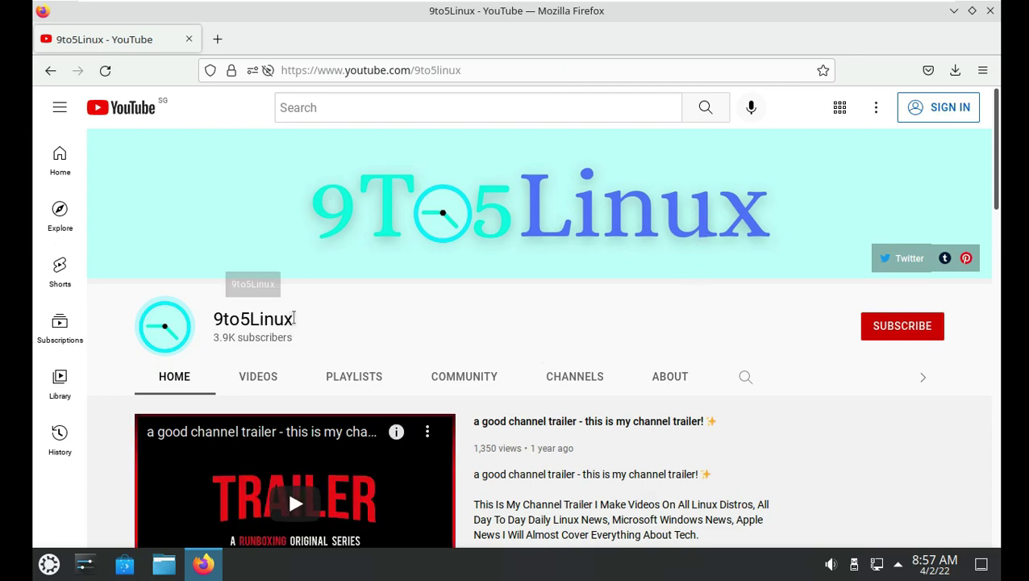
# Bring up the subscribe prompt for the 9to5Linux channel and dismiss it.
pyautogui.moveTo(295, 321); pyautogui.dragTo(210, 333)
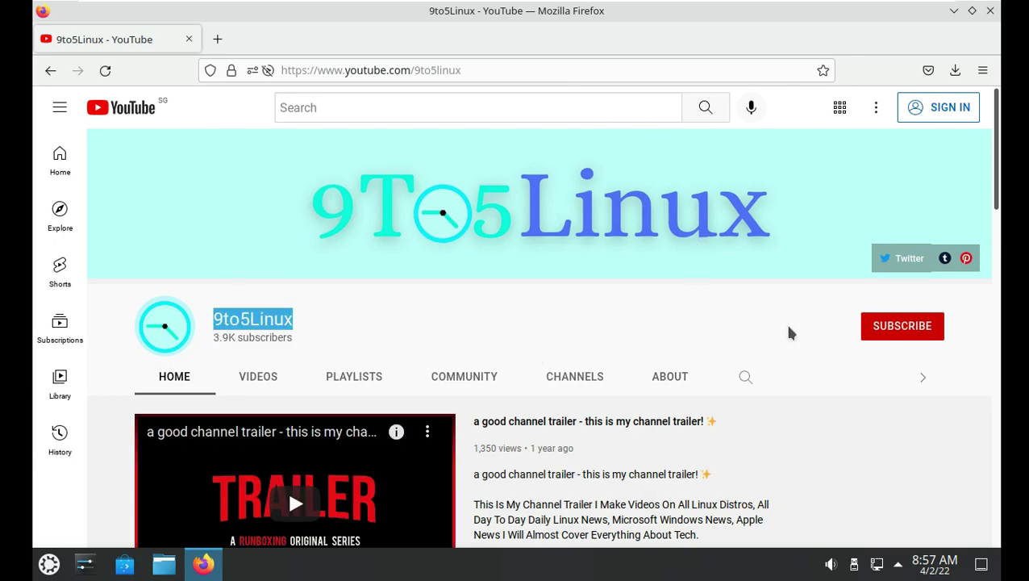
pyautogui.click(865, 335)
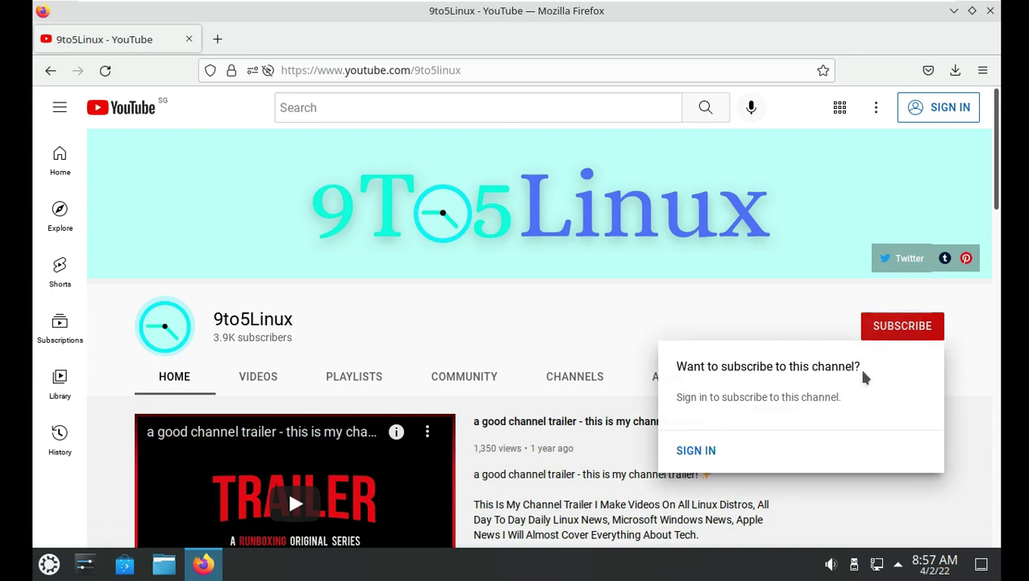
pyautogui.click(575, 300)
# Examine the description and weekly upload schedule on the 9to5Linux channel's About page, and check its subscribe prompt again.
pyautogui.click(672, 386)
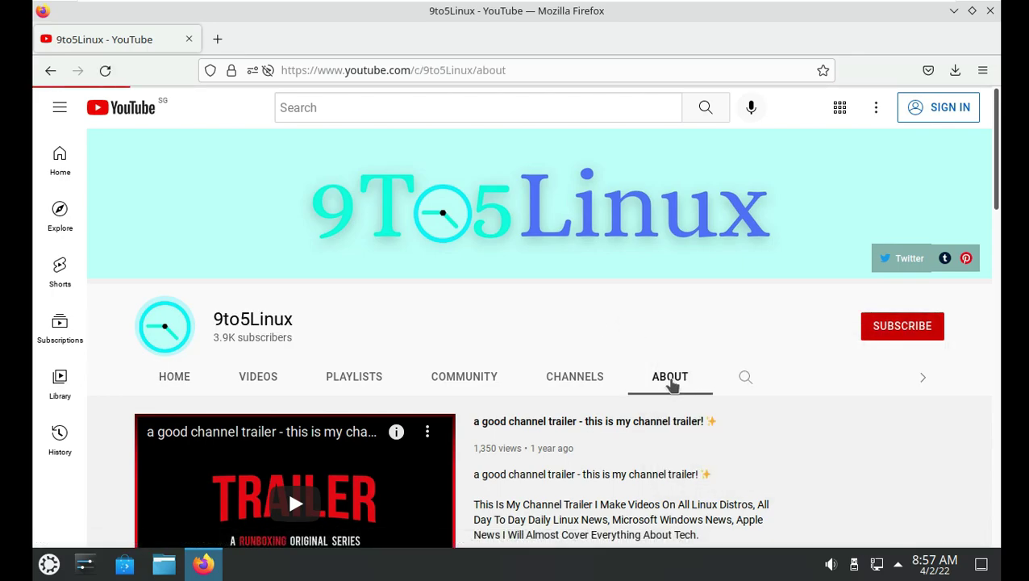
pyautogui.scroll(-5, 639, 390)
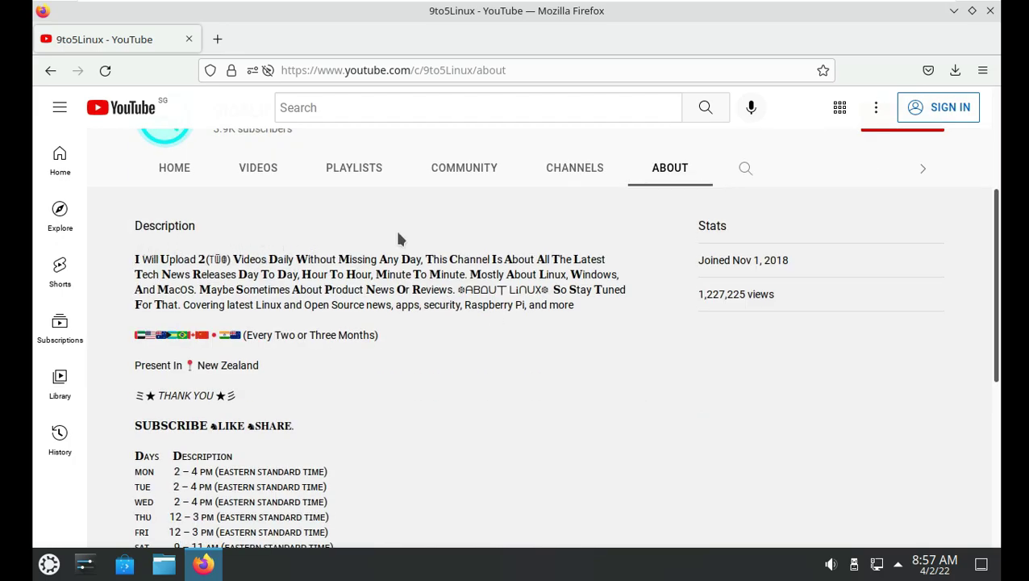
pyautogui.moveTo(135, 259); pyautogui.dragTo(419, 256)
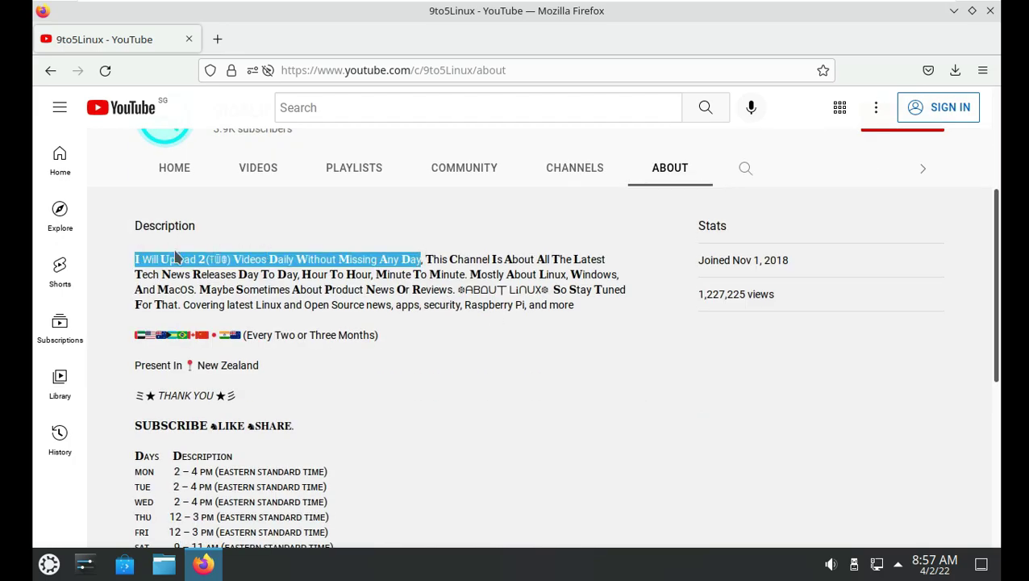
pyautogui.scroll(-5, 466, 352)
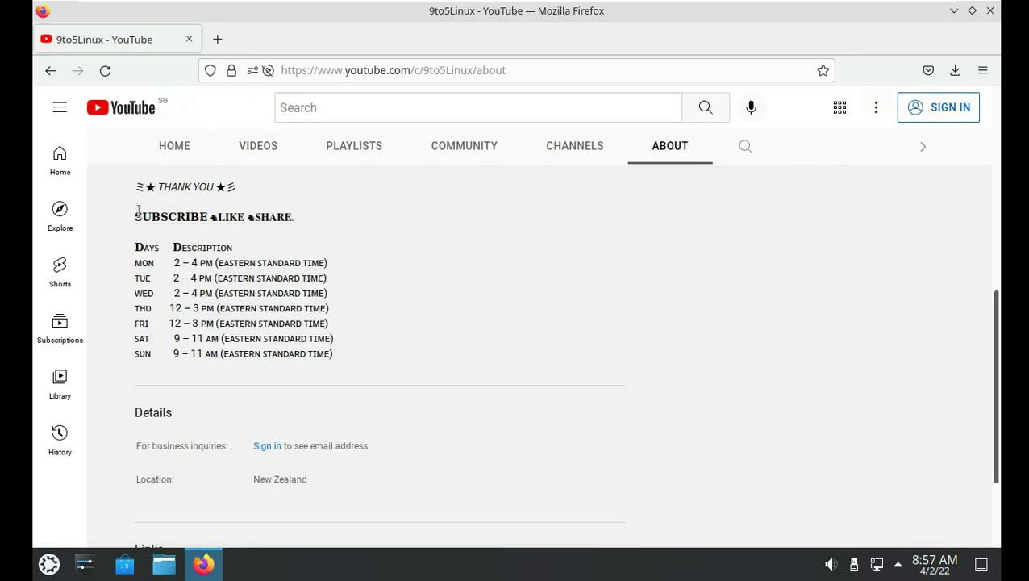
pyautogui.moveTo(133, 216); pyautogui.dragTo(336, 356)
pyautogui.scroll(5, 555, 339)
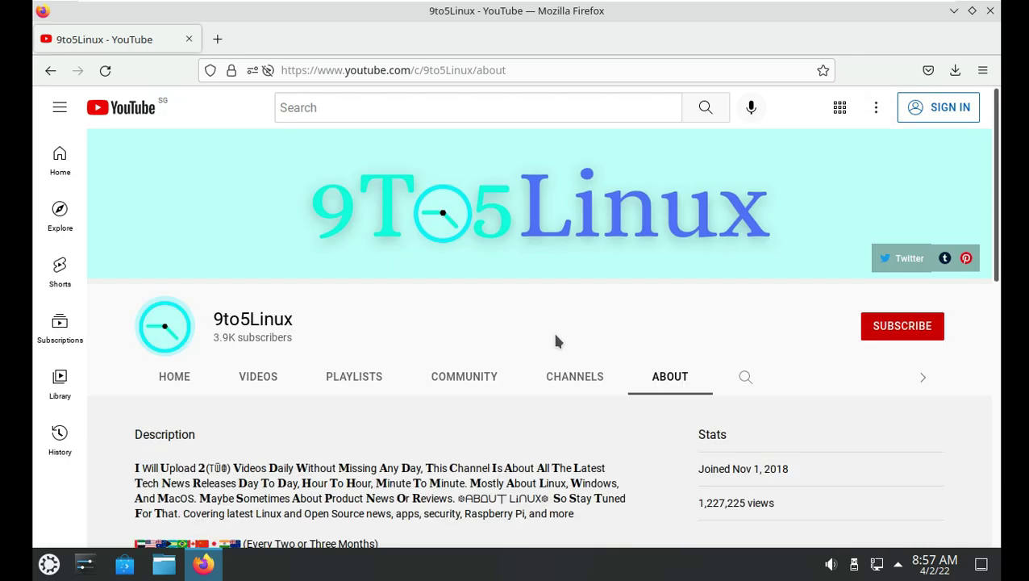
pyautogui.scroll(-3, 556, 339)
pyautogui.scroll(3, 556, 339)
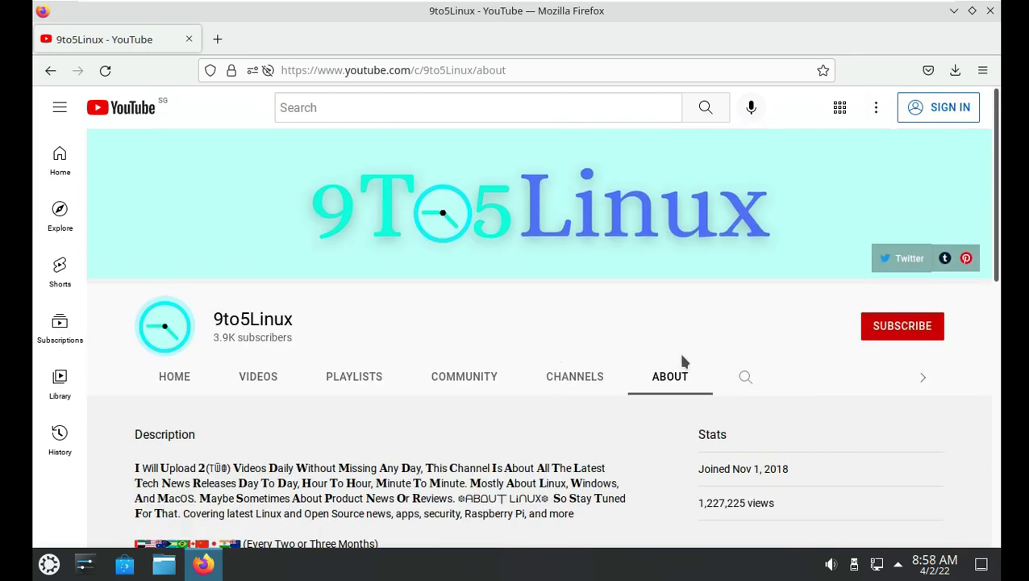
pyautogui.click(897, 330)
pyautogui.click(608, 335)
# Check the Firefox version in the browser's About window and close the browser.
pyautogui.click(983, 70)
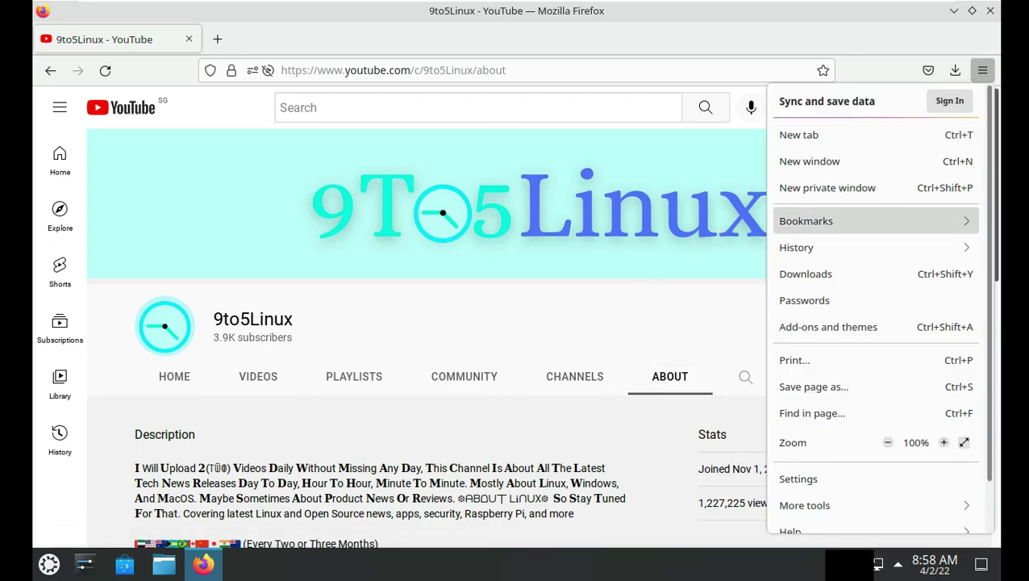
pyautogui.click(811, 525)
pyautogui.click(803, 266)
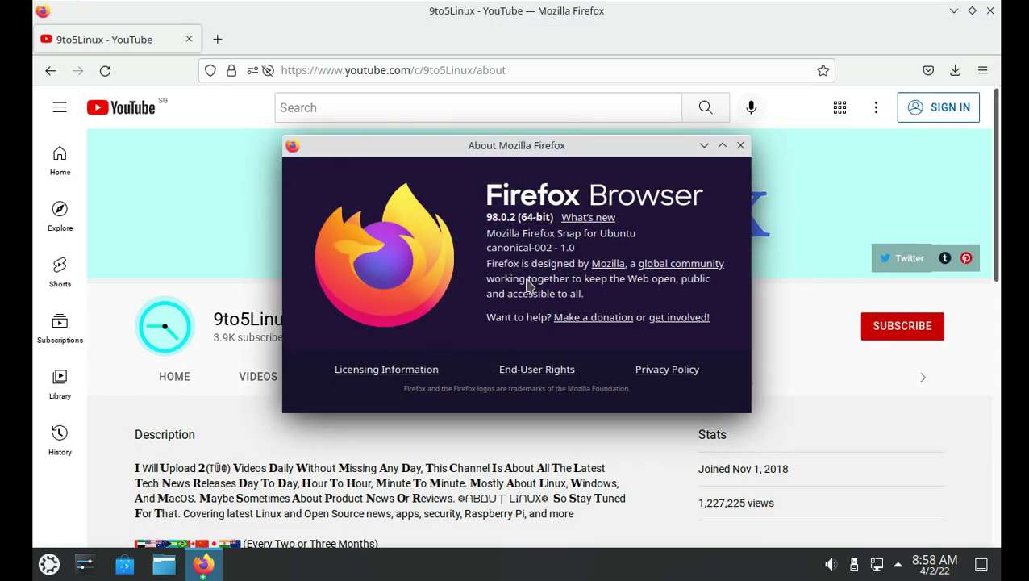
pyautogui.moveTo(487, 216); pyautogui.dragTo(554, 218)
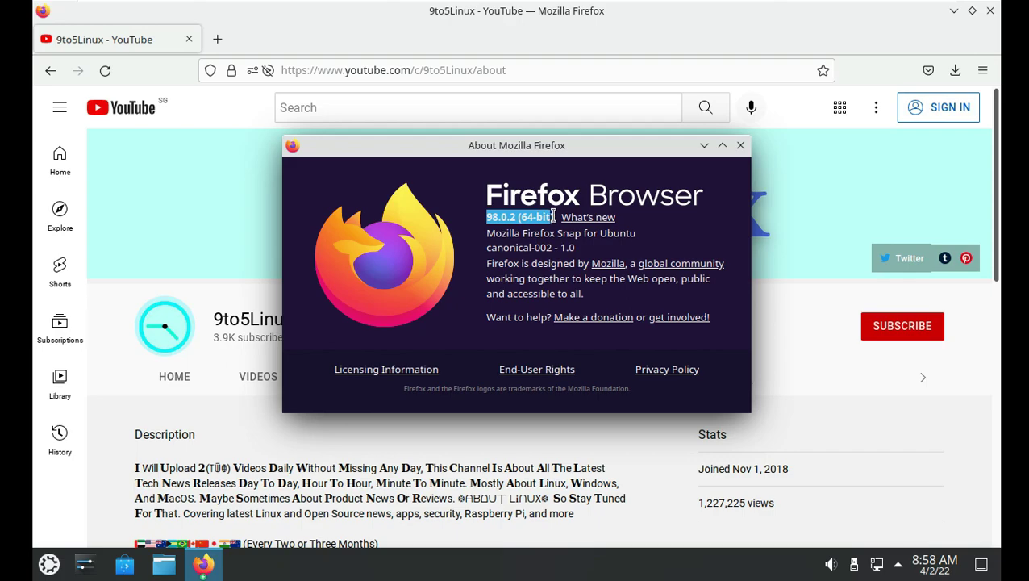
pyautogui.click(739, 146)
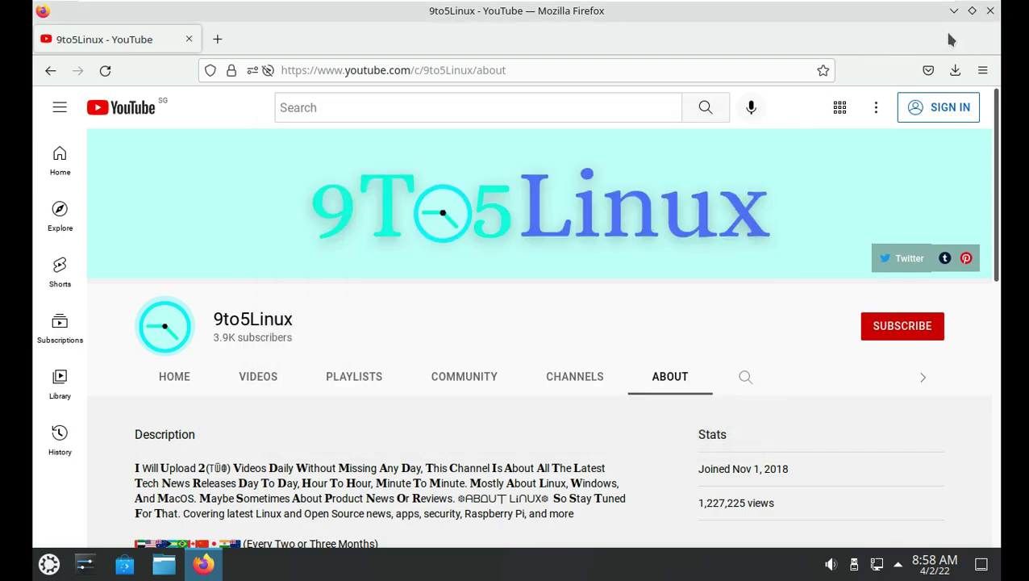
pyautogui.click(989, 11)
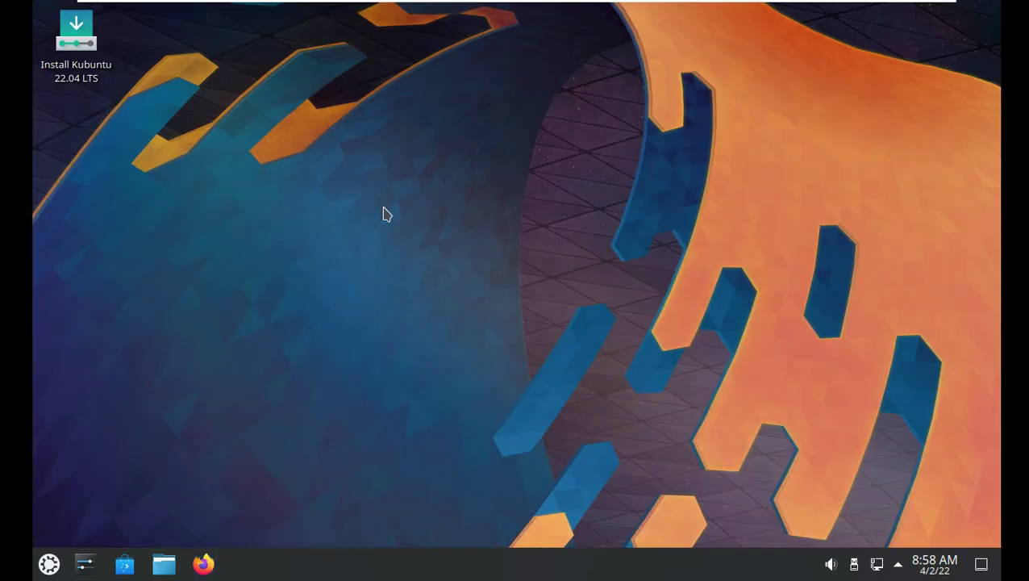
# Set the desktop's display resolution to 1360x768, keep the new configuration and close the display settings.
pyautogui.rightClick(331, 207)
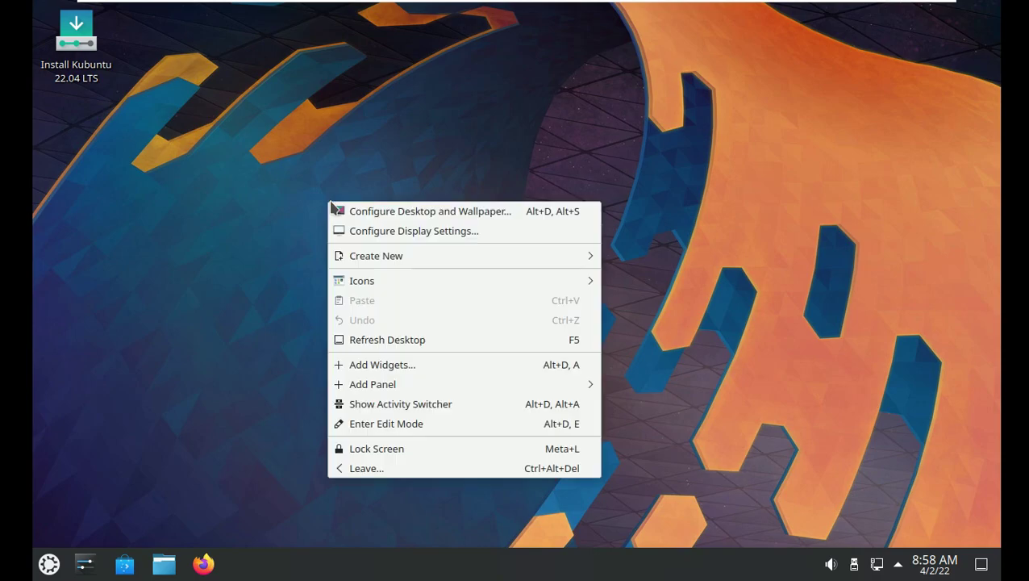
pyautogui.click(383, 231)
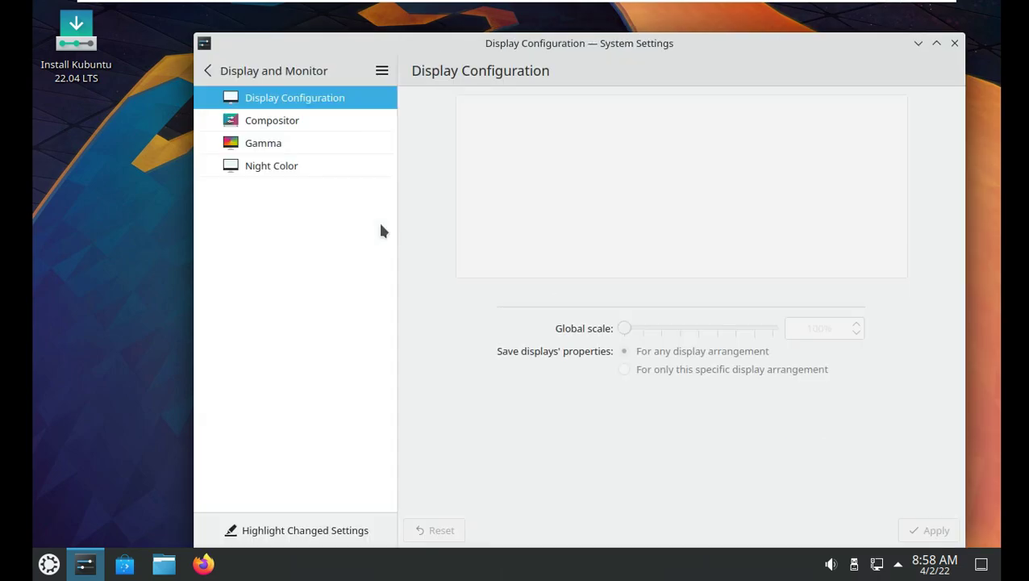
pyautogui.click(683, 306)
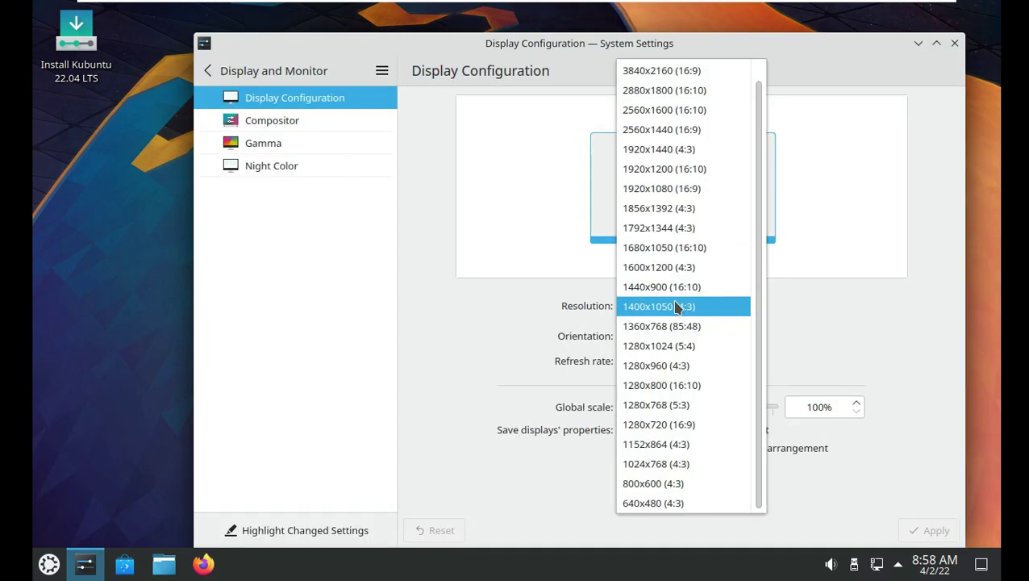
pyautogui.click(682, 320)
pyautogui.click(928, 531)
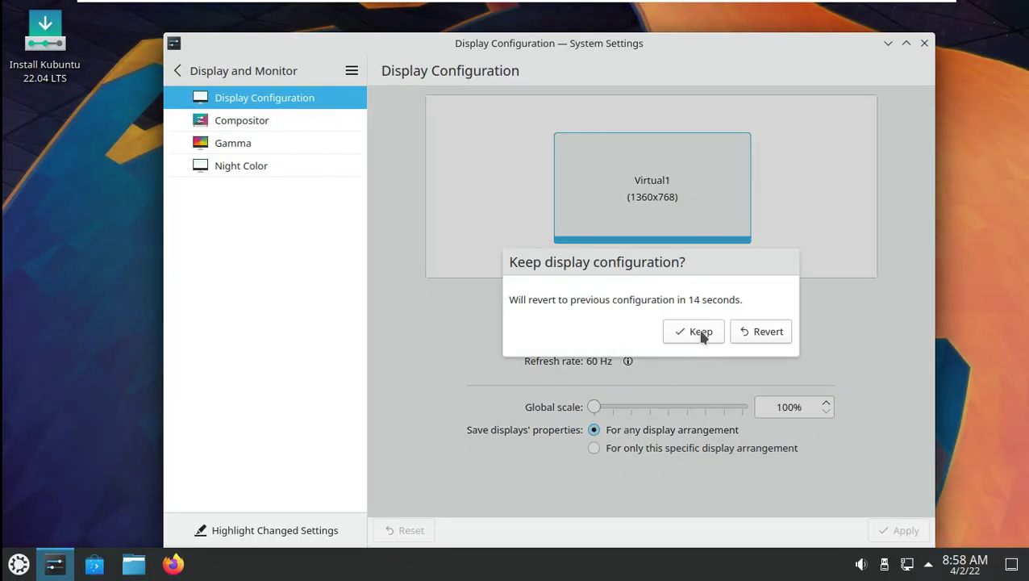
pyautogui.click(699, 332)
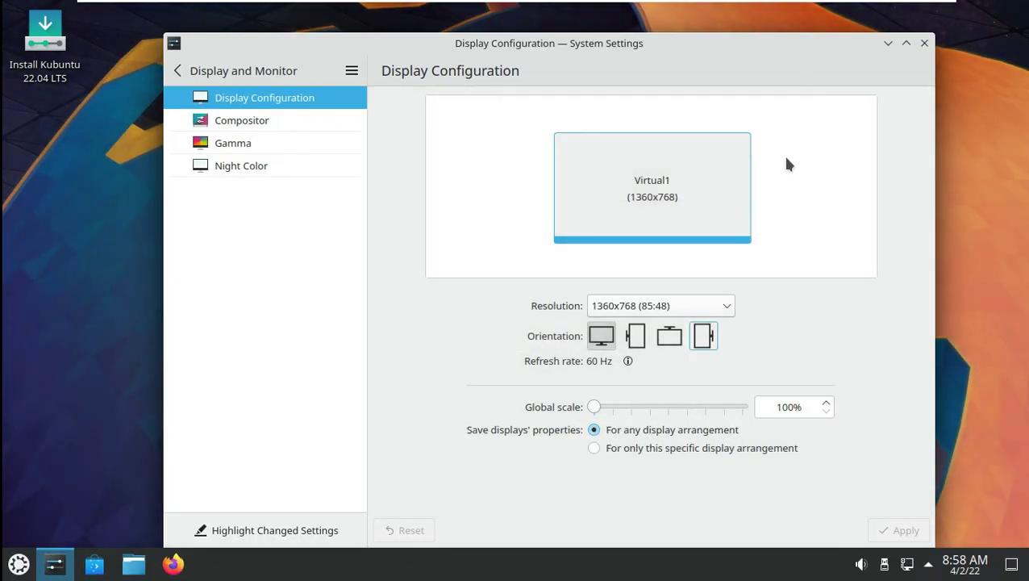
pyautogui.click(926, 47)
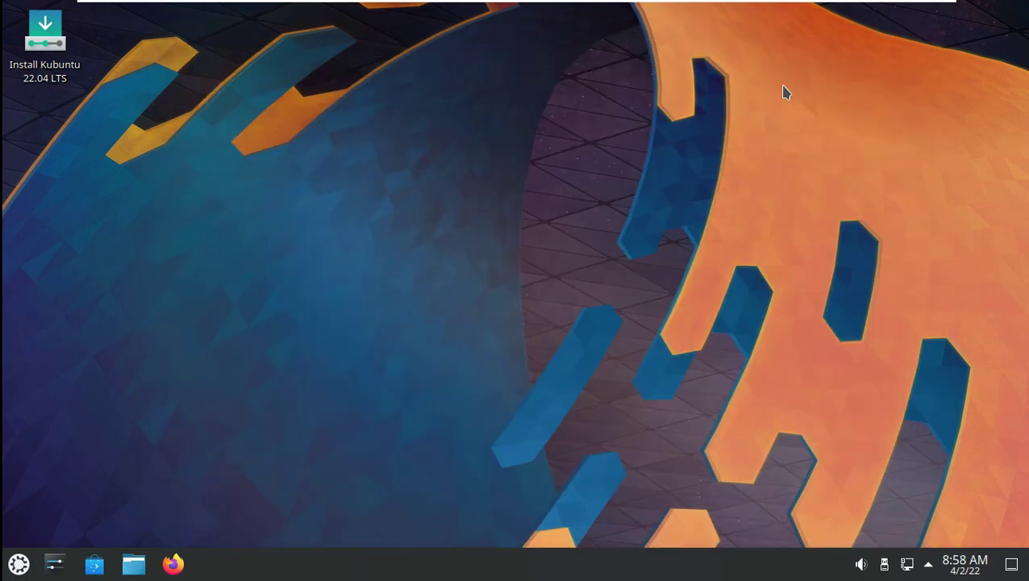
# Launch the Kubuntu 22.04 LTS installer from the desktop and maximize its window.
pyautogui.rightClick(67, 81)
pyautogui.press('Escape')
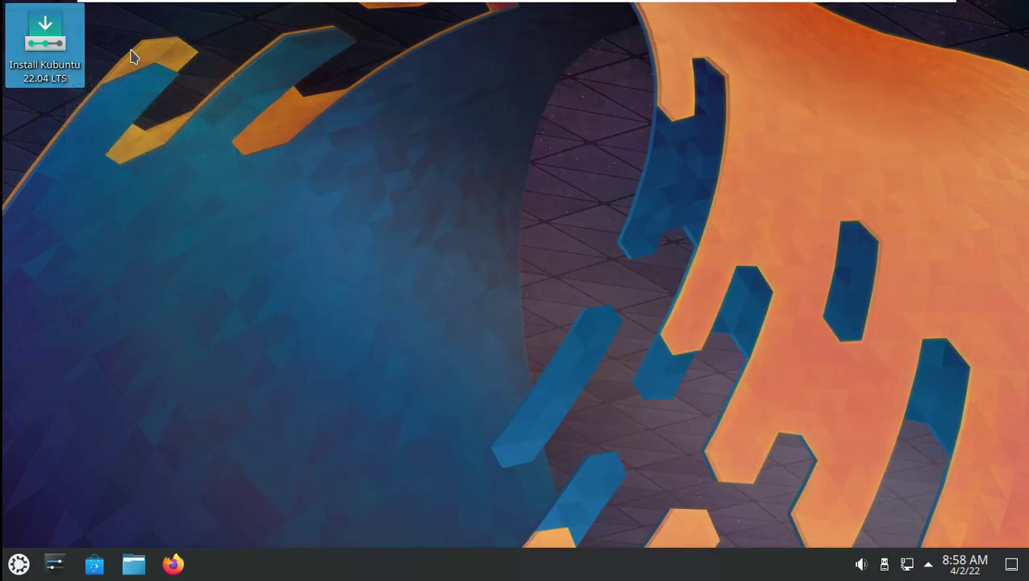
pyautogui.click(69, 54)
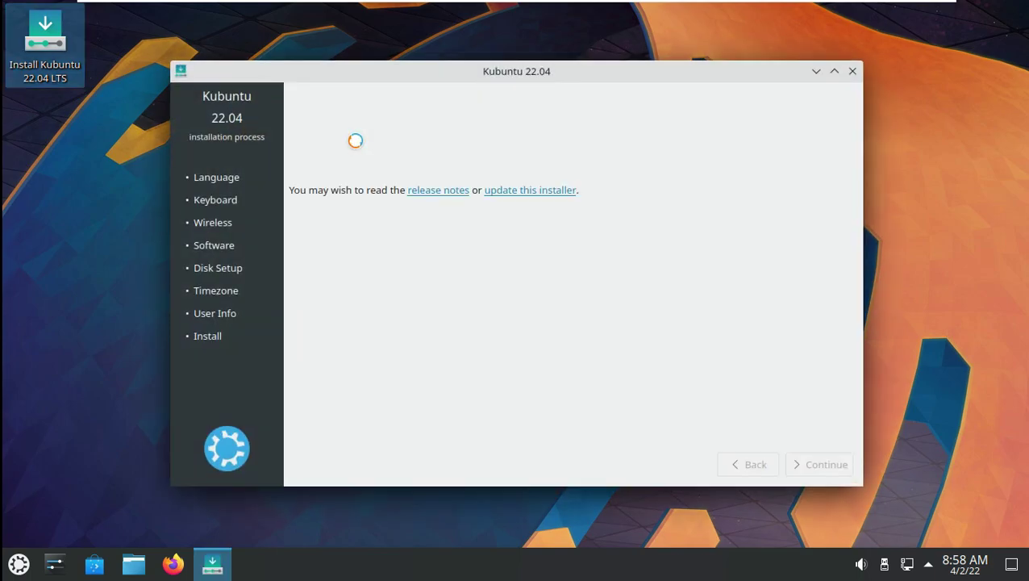
pyautogui.click(834, 71)
# Keep English as the installation language and proceed to the keyboard layout page.
pyautogui.click(563, 113)
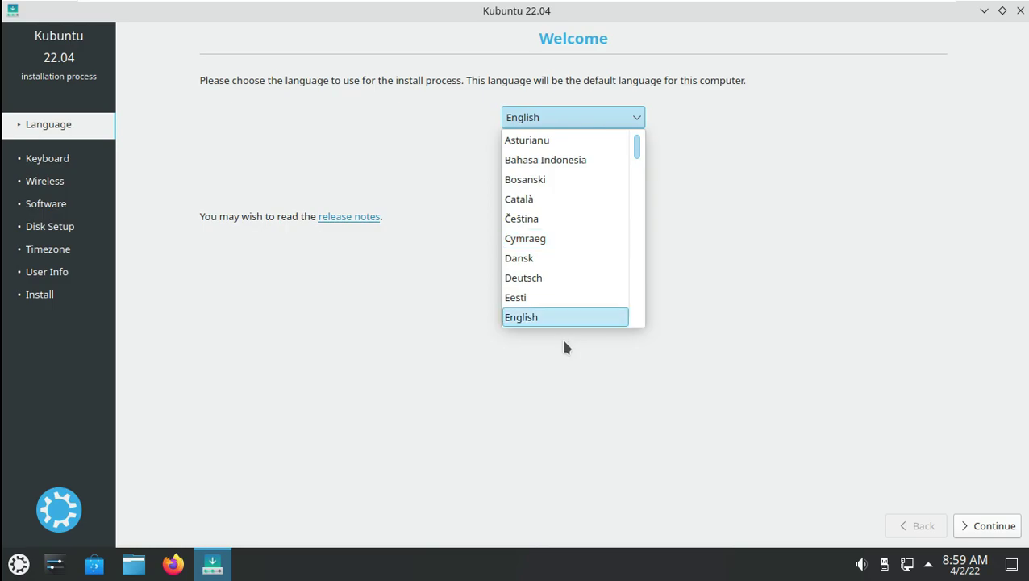
pyautogui.click(755, 200)
pyautogui.click(977, 525)
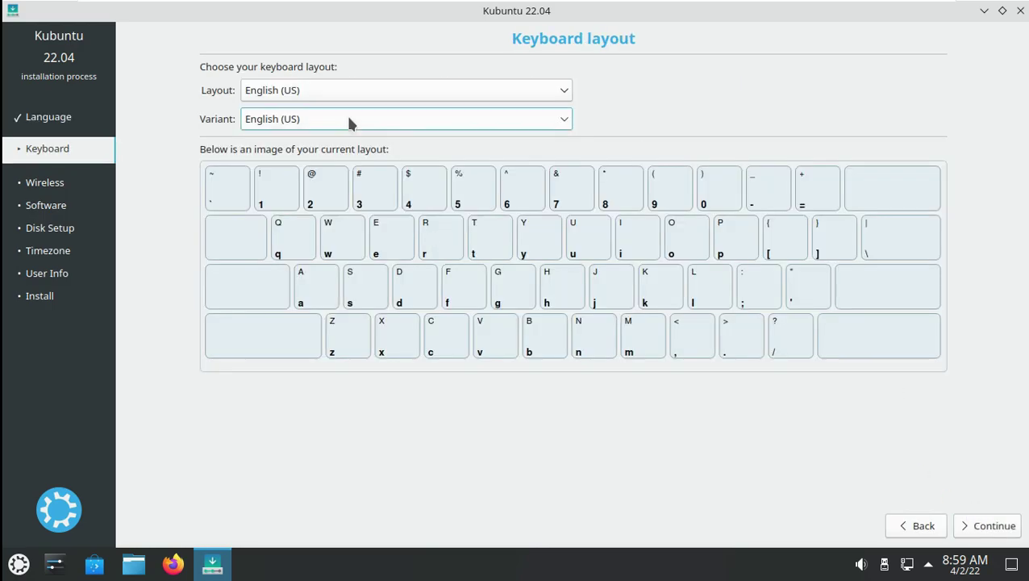
# Accept the English (US) keyboard layout, and enable third-party graphics, Wi-Fi and media software for the normal installation.
pyautogui.click(338, 115)
pyautogui.click(349, 97)
pyautogui.click(349, 92)
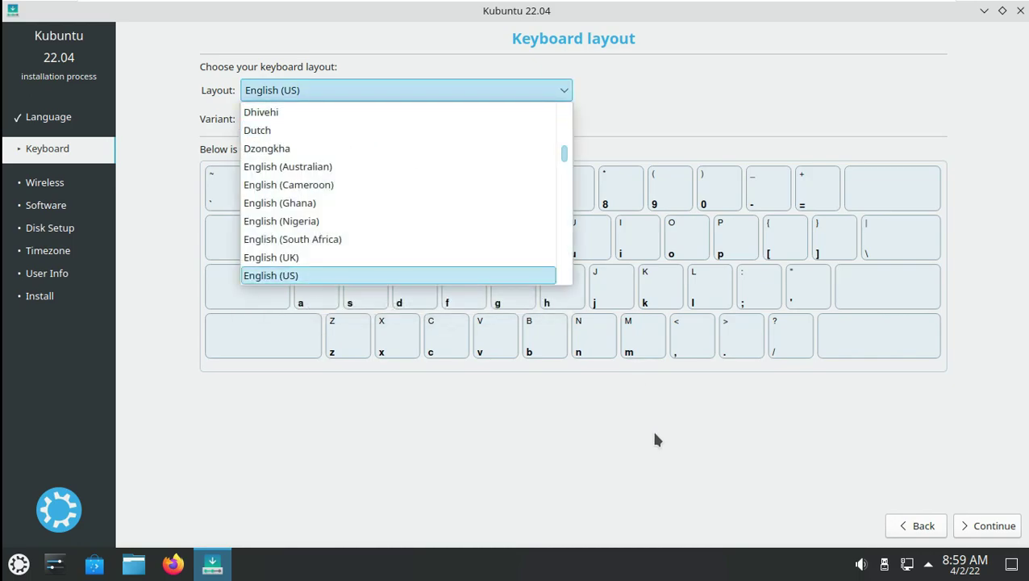
pyautogui.click(650, 427)
pyautogui.click(961, 521)
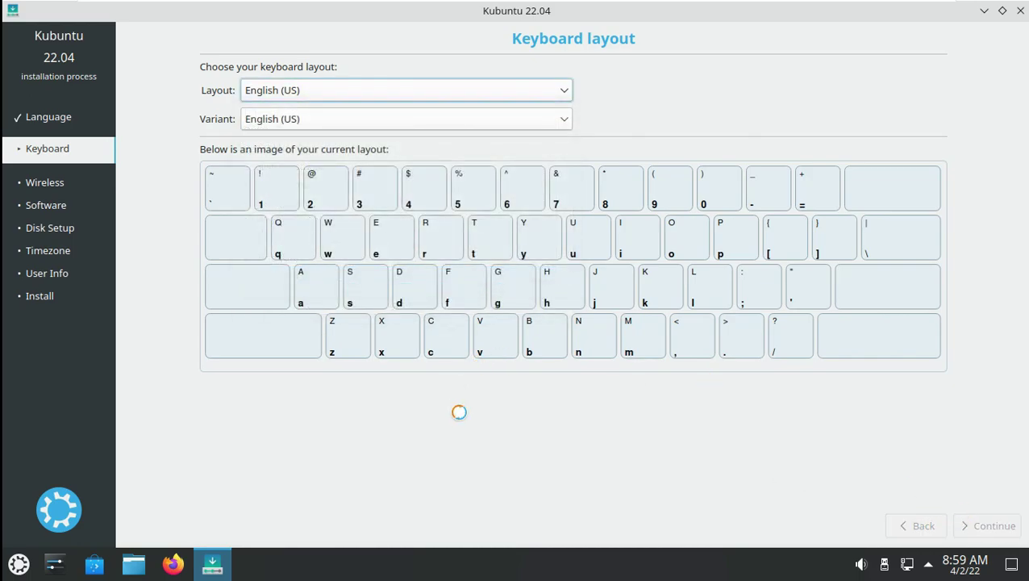
pyautogui.click(359, 264)
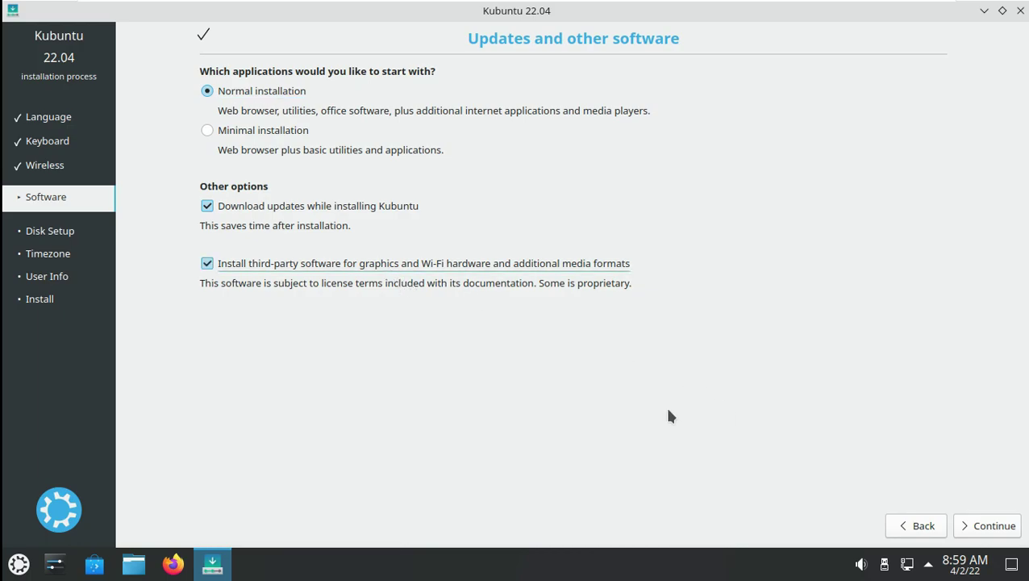
pyautogui.click(988, 529)
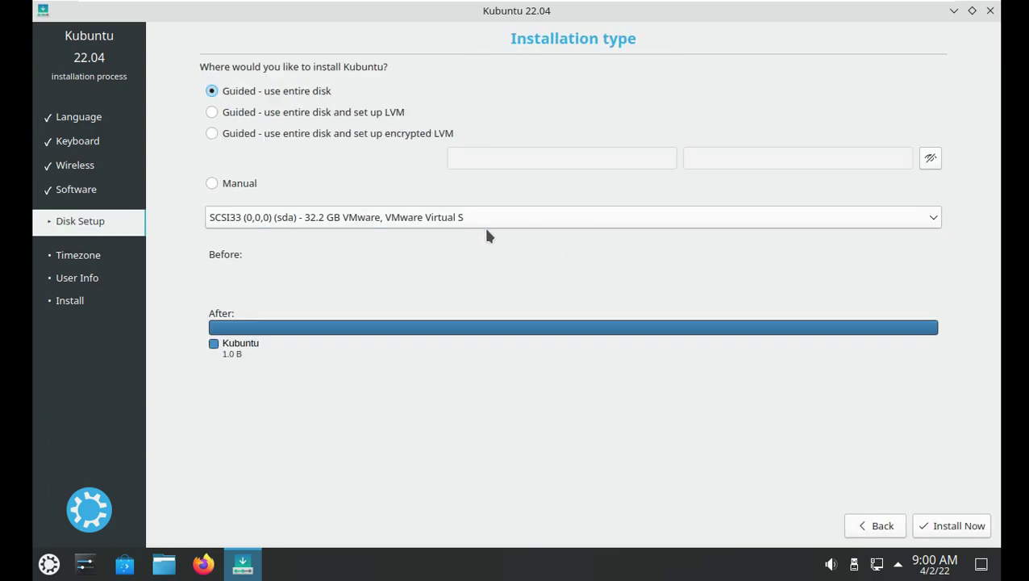
# Choose the guided installation using the entire SCSI33 (sda) disk and confirm writing the changes to it.
pyautogui.click(477, 215)
pyautogui.click(477, 284)
pyautogui.click(275, 117)
pyautogui.click(276, 133)
pyautogui.click(279, 91)
pyautogui.click(951, 523)
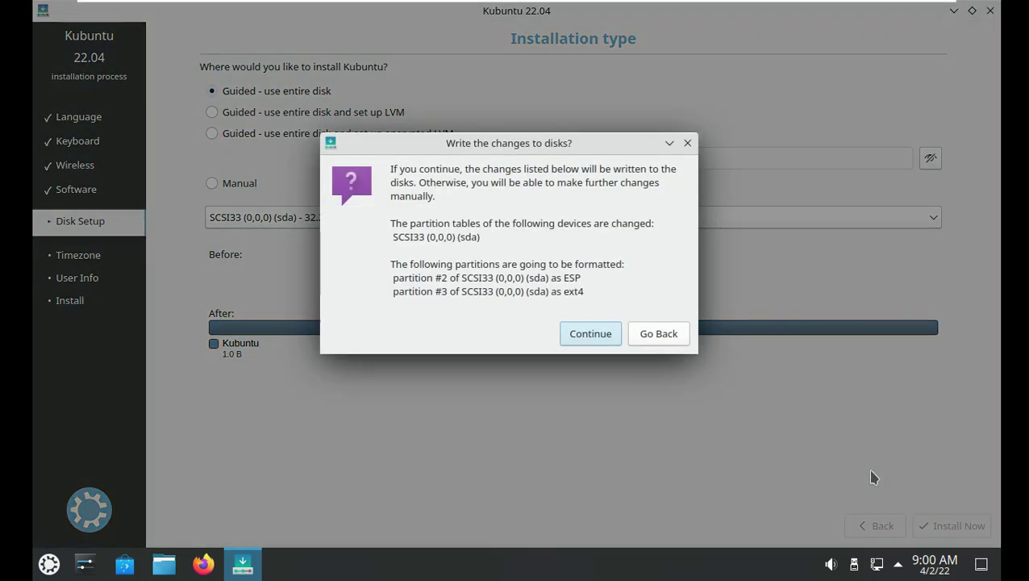
pyautogui.click(601, 338)
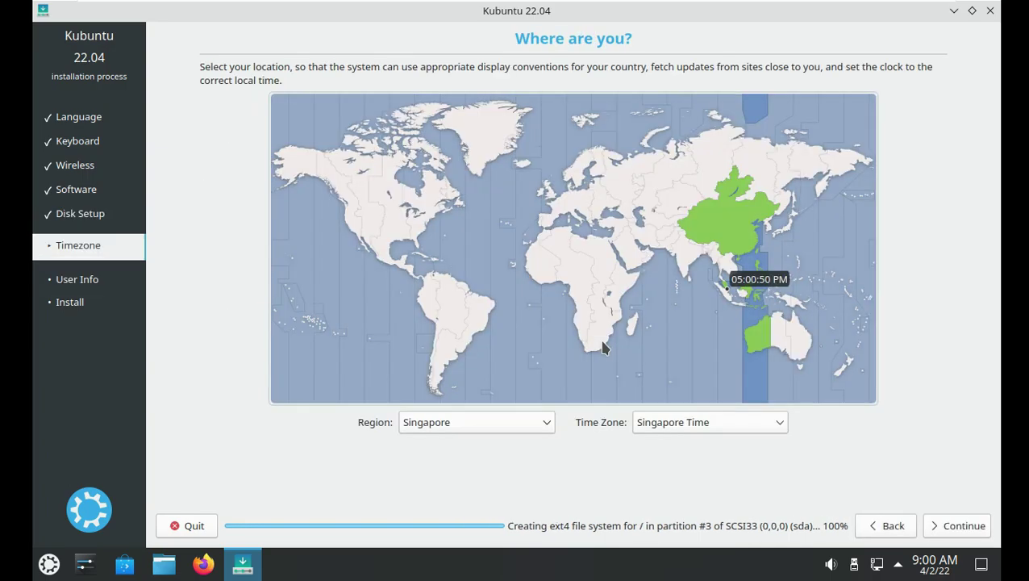
# Set the region to United States with Los Angeles Time and proceed to the user information page.
pyautogui.click(355, 232)
pyautogui.click(453, 422)
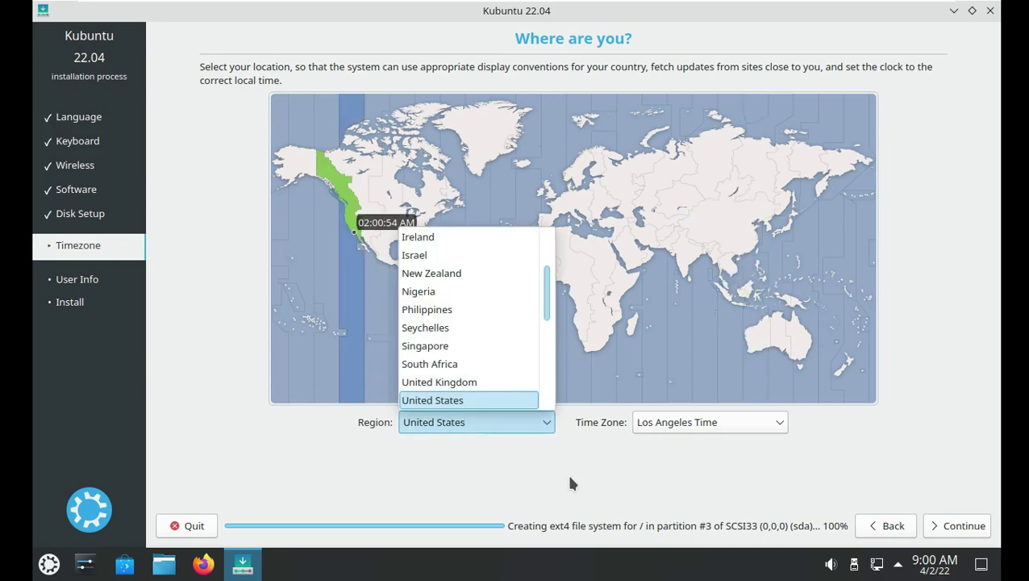
pyautogui.click(703, 422)
pyautogui.click(700, 423)
pyautogui.click(951, 524)
pyautogui.click(956, 525)
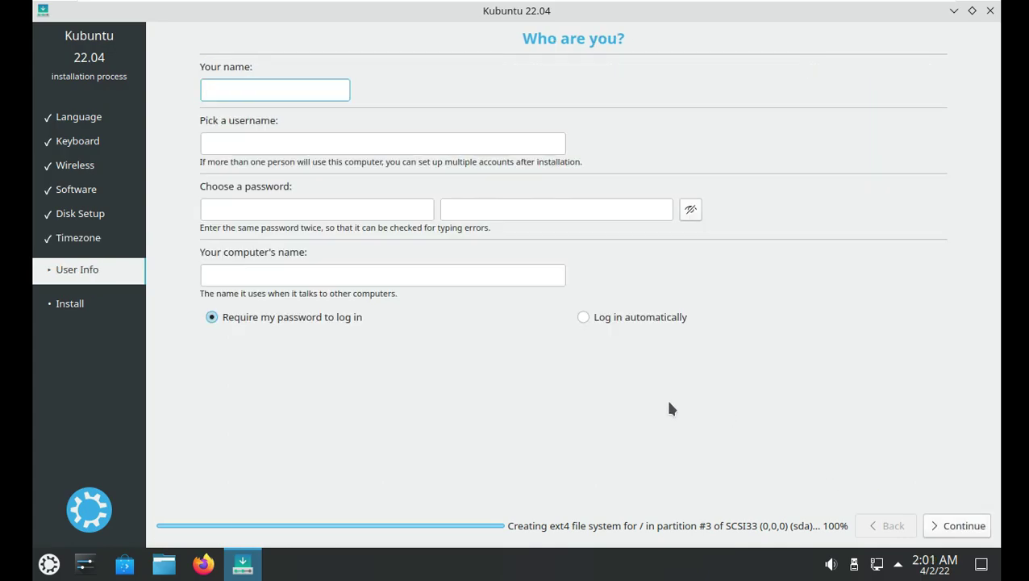
# Make the new account log in automatically and enter the user's name.
pyautogui.click(639, 319)
pyautogui.click(273, 87)
pyautogui.write('runboxing')
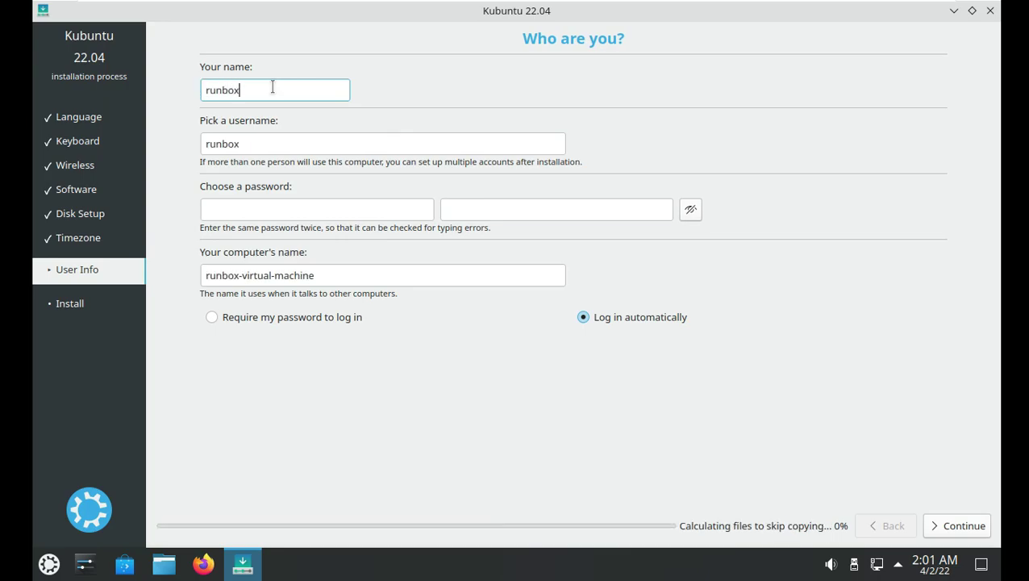
# Enter the account password and repeat it in the confirmation field.
pyautogui.click(262, 206)
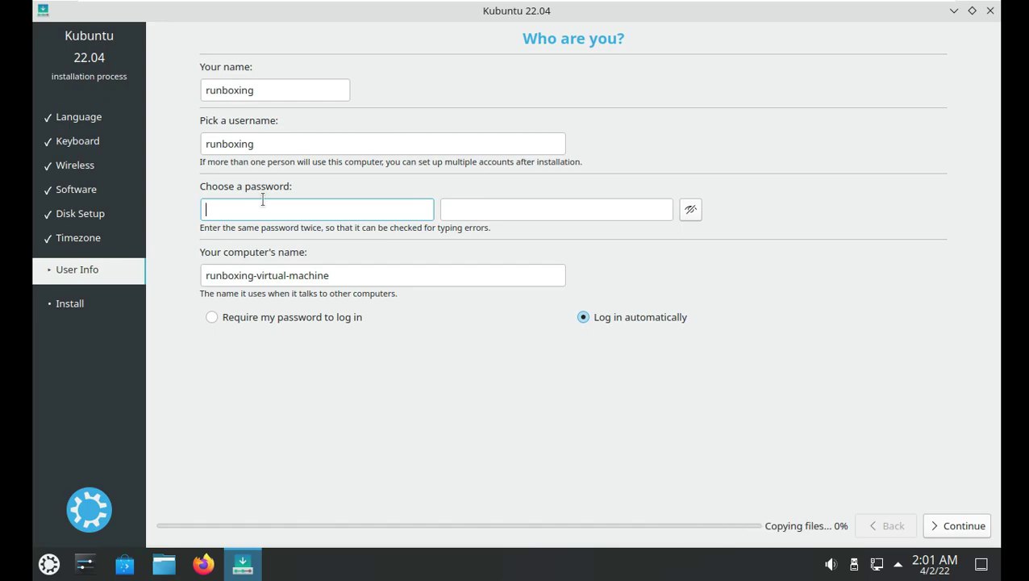
pyautogui.write('*****')
pyautogui.click(472, 207)
pyautogui.write('*****')
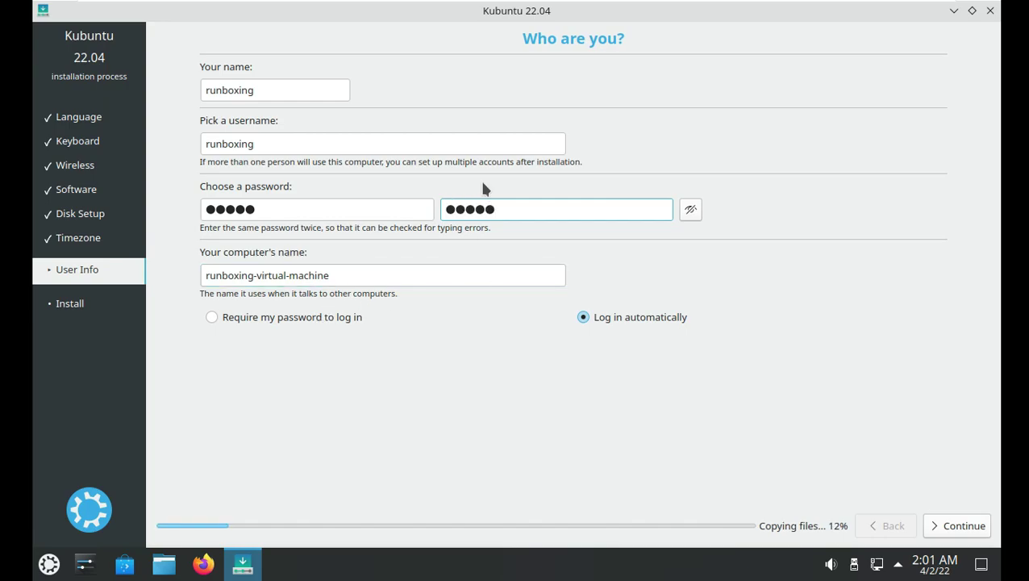
# Remove "-virtual-machine" from the end of the computer's name and continue with the installation.
pyautogui.click(338, 274)
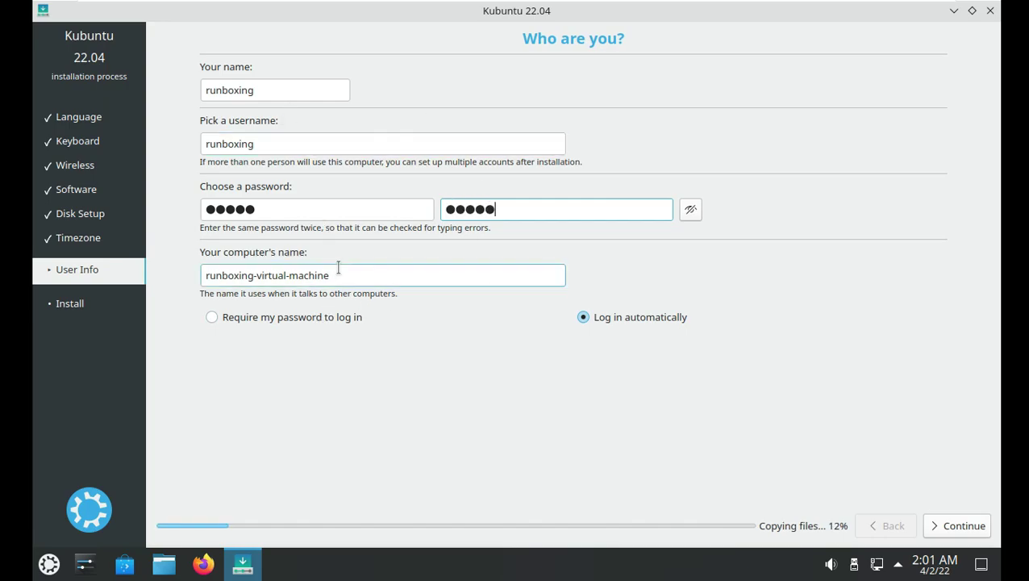
pyautogui.keyDown('shift'); pyautogui.click(256, 275); pyautogui.keyUp('shift')
pyautogui.press('BackSpace')
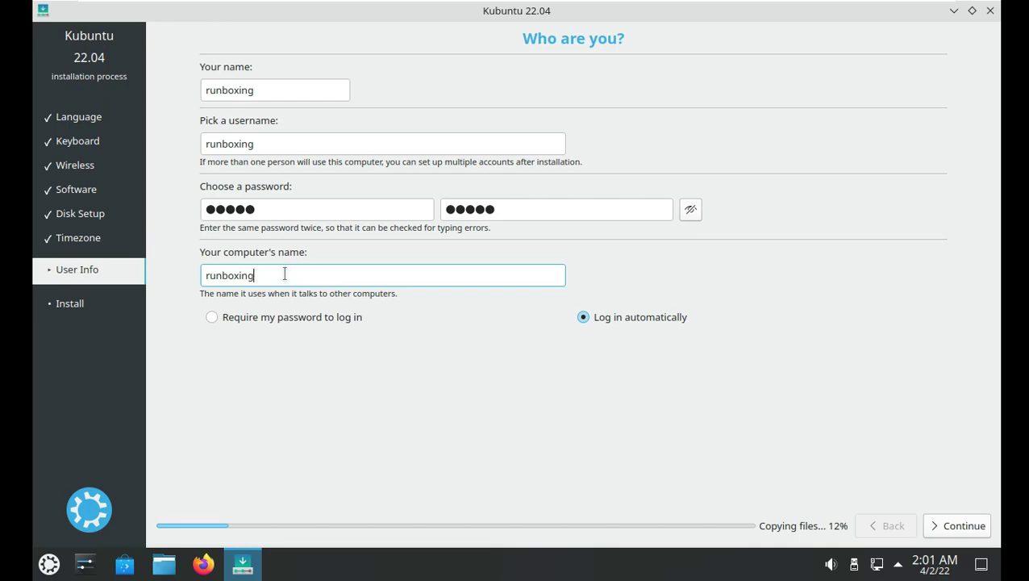
pyautogui.click(954, 524)
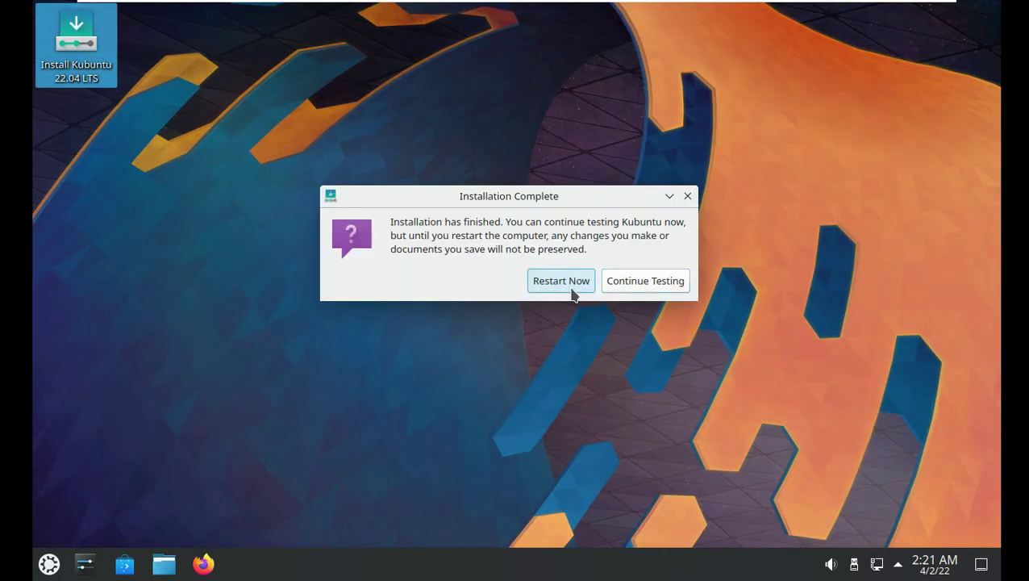
# Restart the computer to finish the installation and boot into the newly installed Kubuntu system.
pyautogui.click(571, 291)
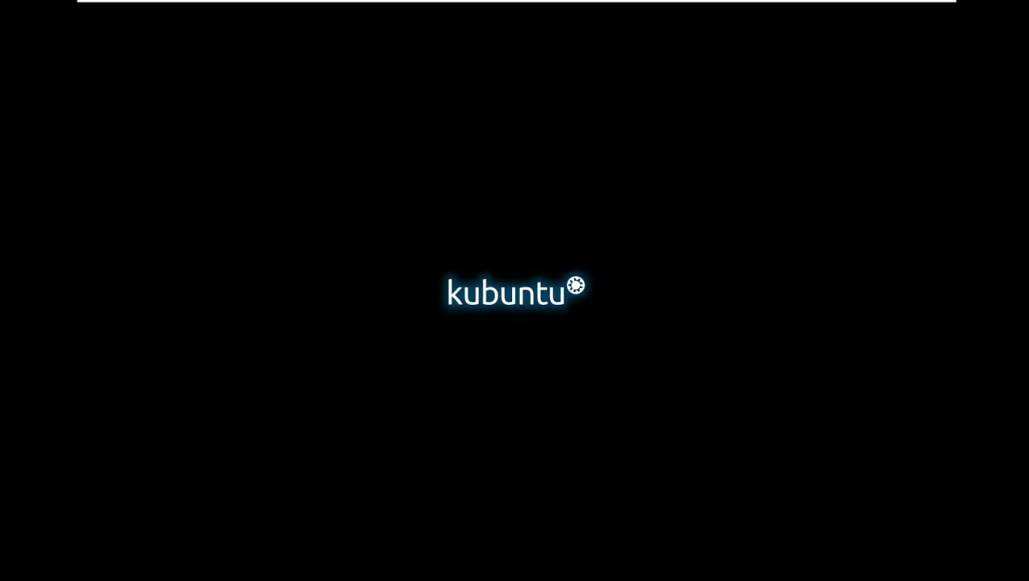
pyautogui.press('Return')
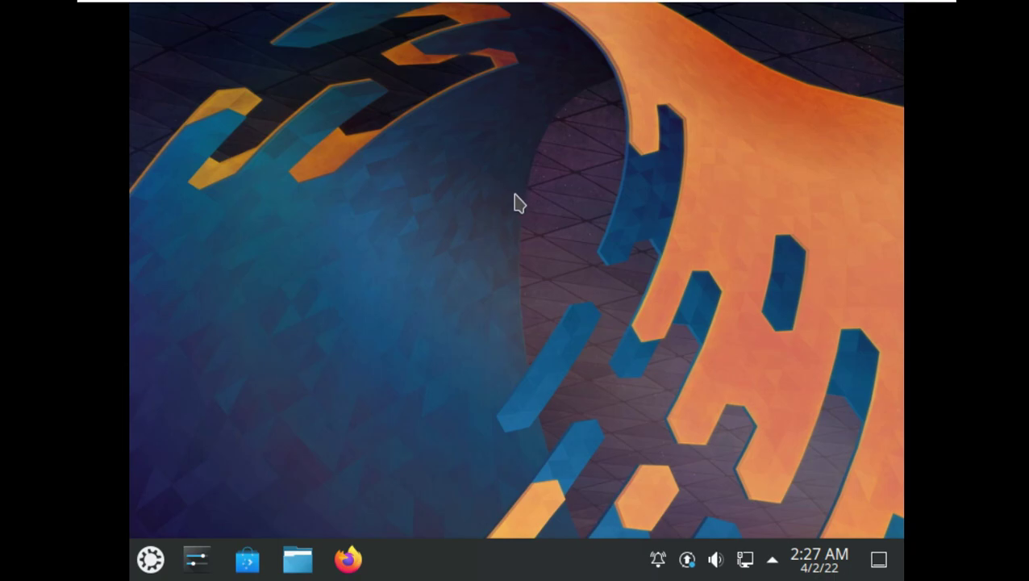
# Set the desktop's display resolution to 1360x768, keep the new configuration and close the display settings.
pyautogui.rightClick(517, 201)
pyautogui.click(553, 257)
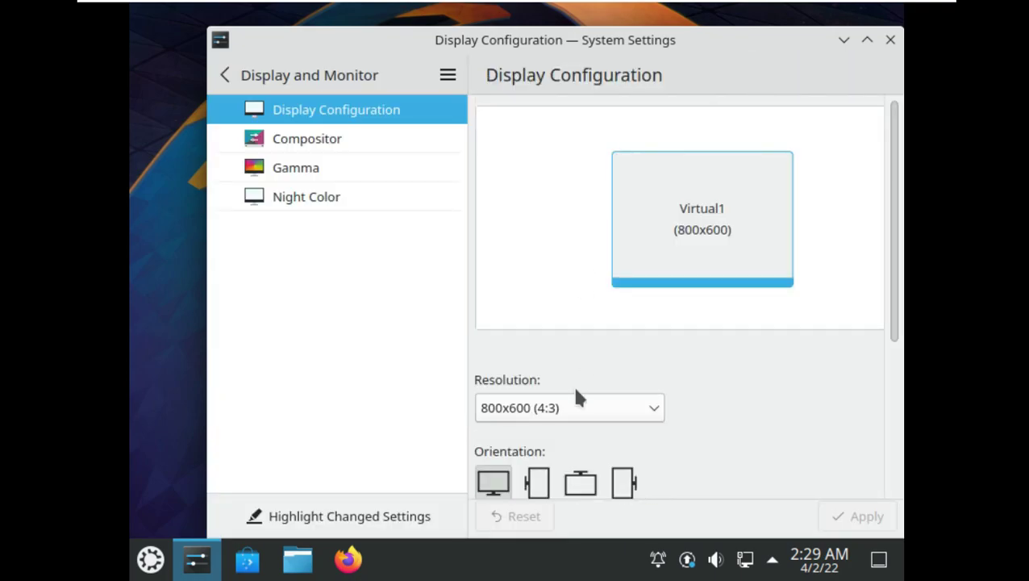
pyautogui.click(578, 407)
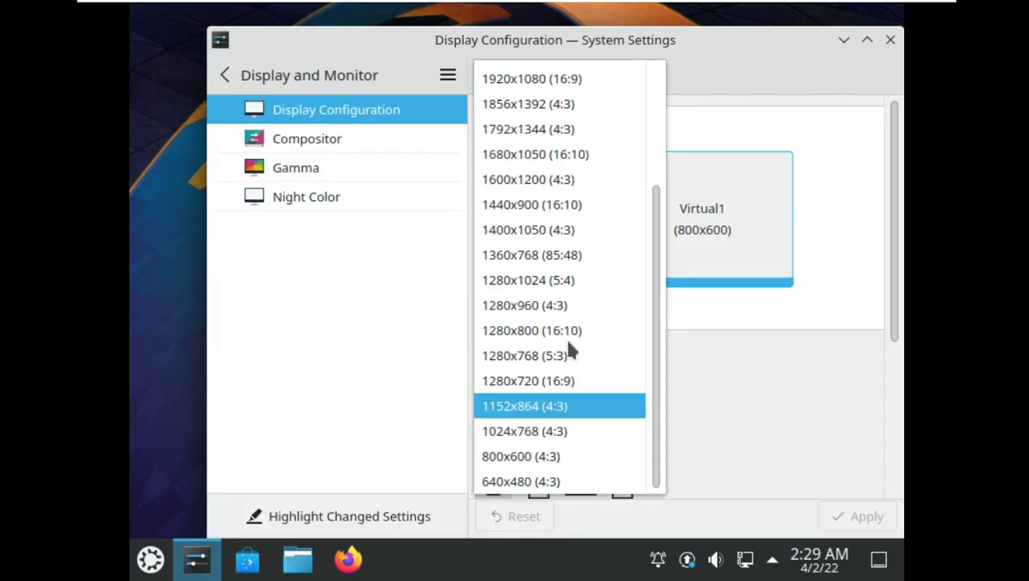
pyautogui.click(559, 275)
pyautogui.click(838, 510)
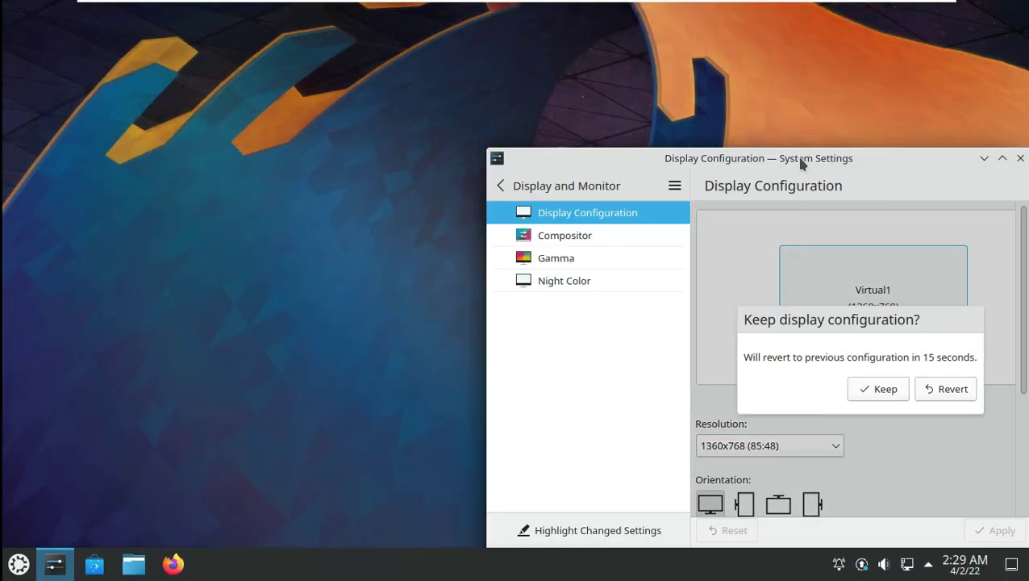
pyautogui.moveTo(801, 164); pyautogui.dragTo(477, 111)
pyautogui.click(550, 335)
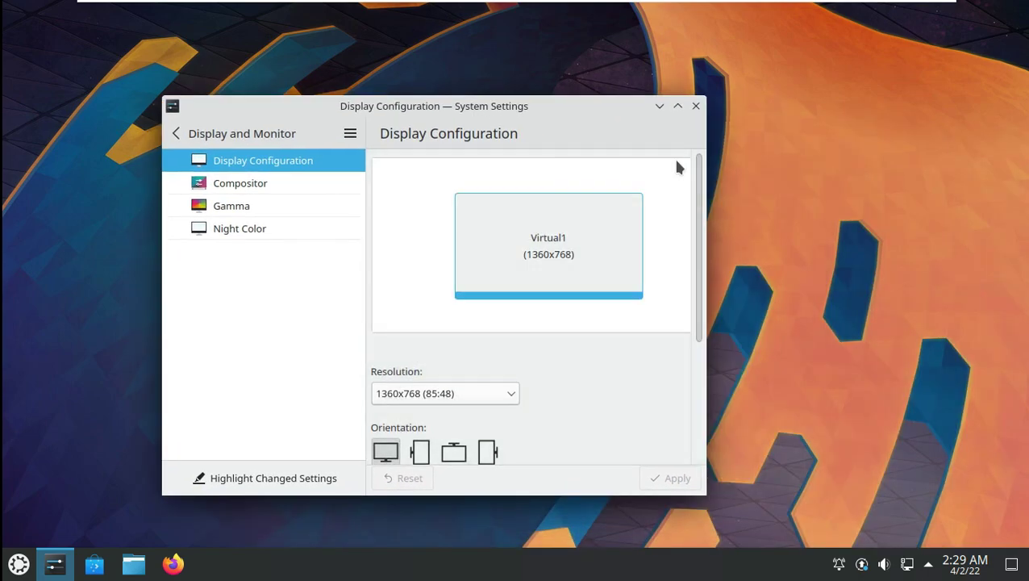
pyautogui.click(696, 107)
# Open System Monitor and maximize its window to view the memory, disk, CPU and network overview.
pyautogui.moveTo(907, 9)
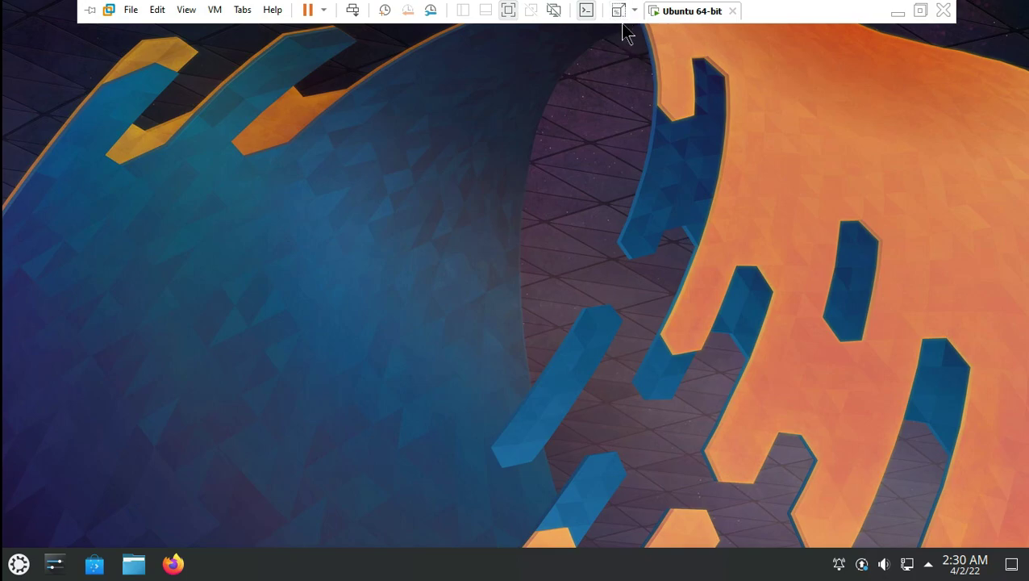
pyautogui.click(20, 563)
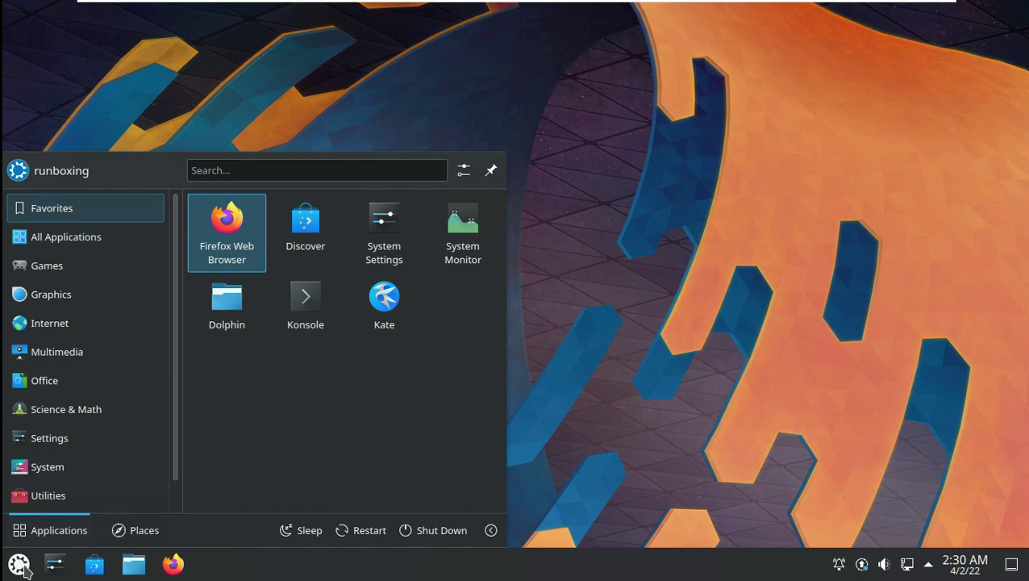
pyautogui.click(462, 263)
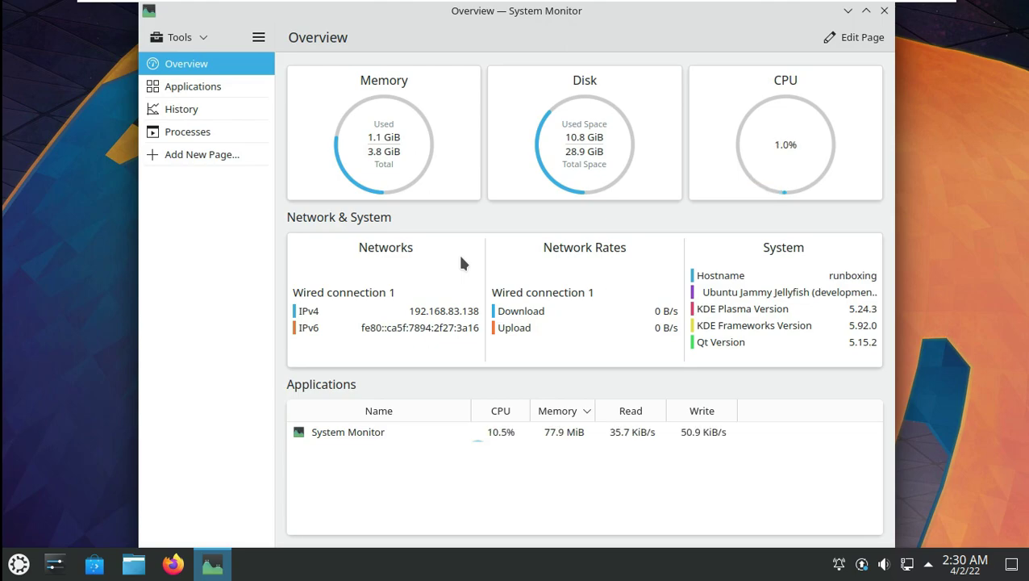
pyautogui.click(866, 11)
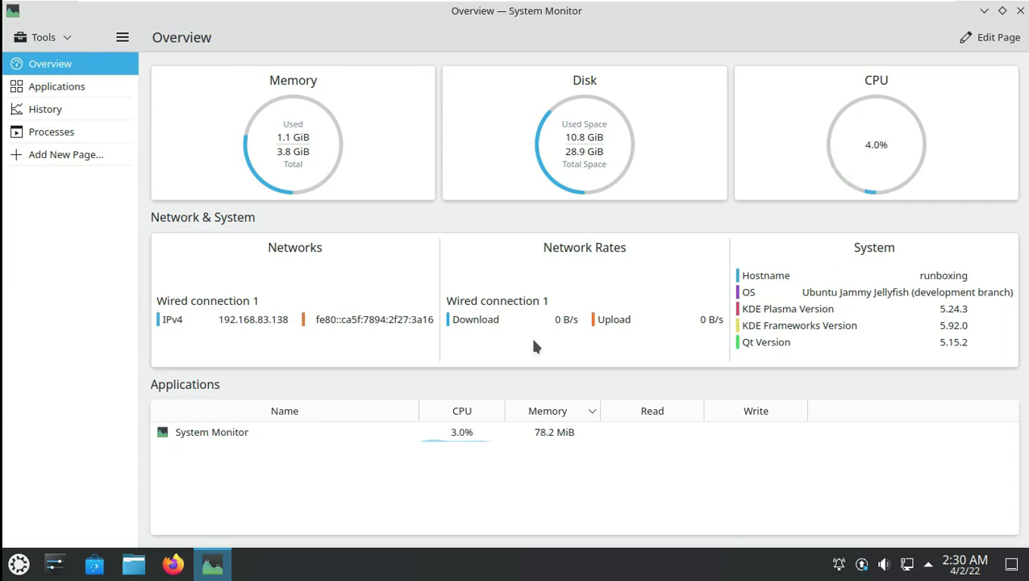
# Look through System Monitor's Applications and History pages, and examine the running processes as a list and as a tree.
pyautogui.click(101, 86)
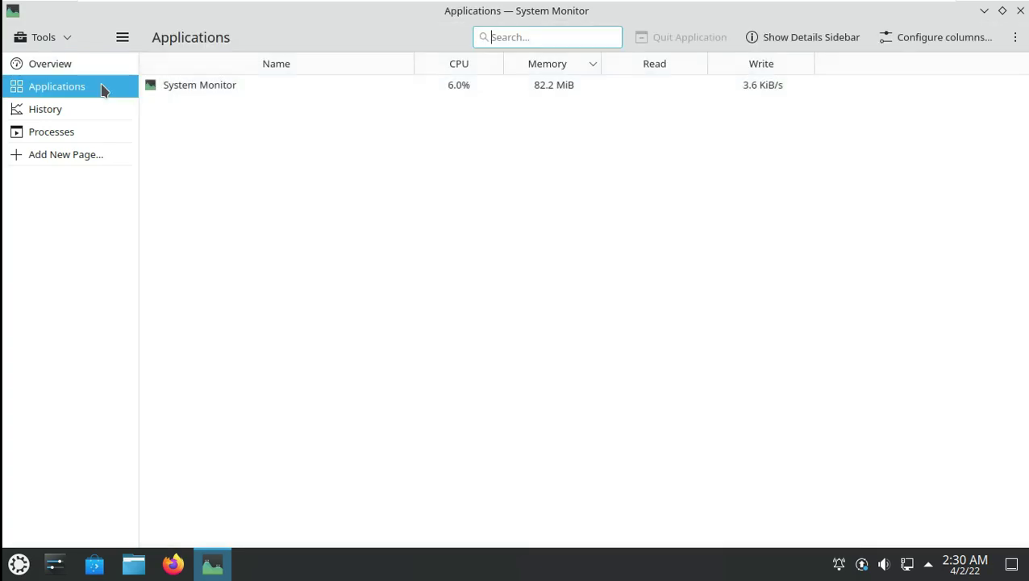
pyautogui.click(100, 114)
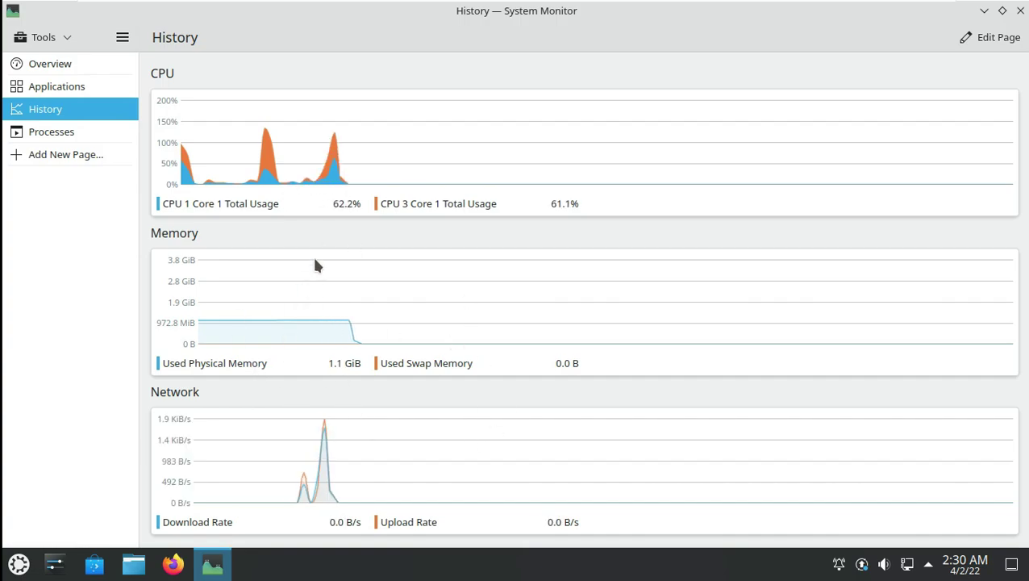
pyautogui.click(60, 136)
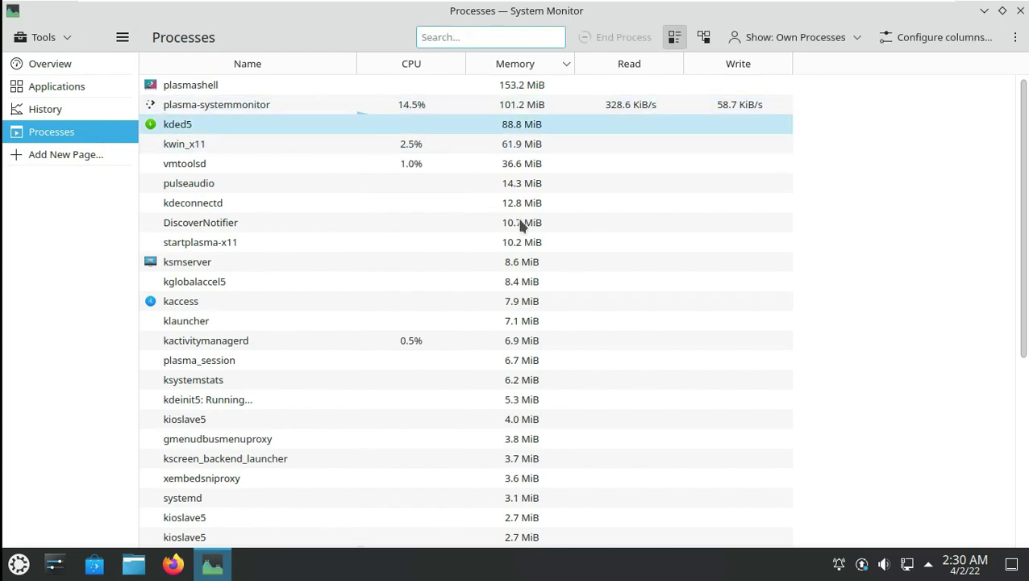
pyautogui.click(526, 210)
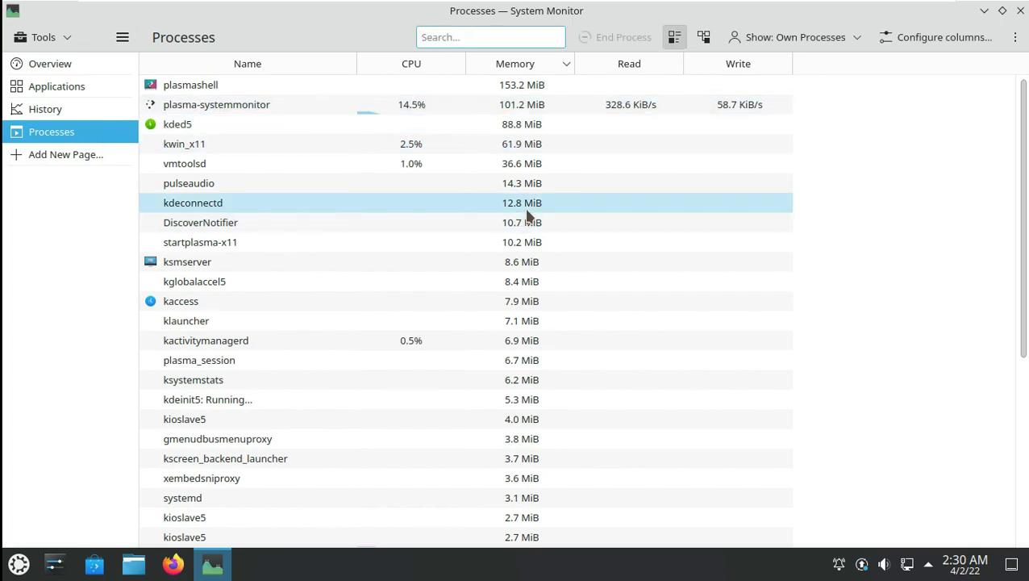
pyautogui.click(708, 38)
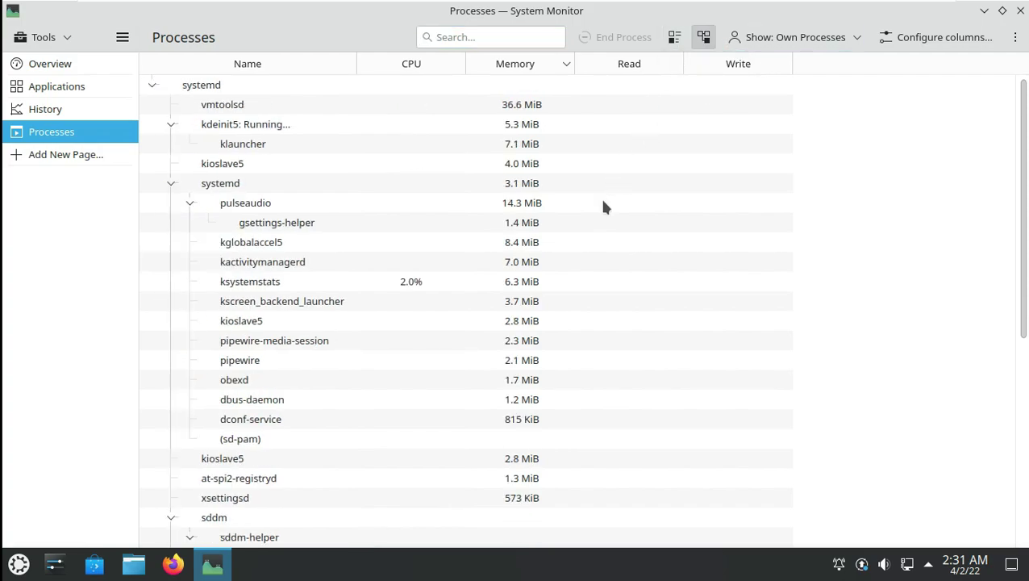
pyautogui.scroll(-6, 604, 207)
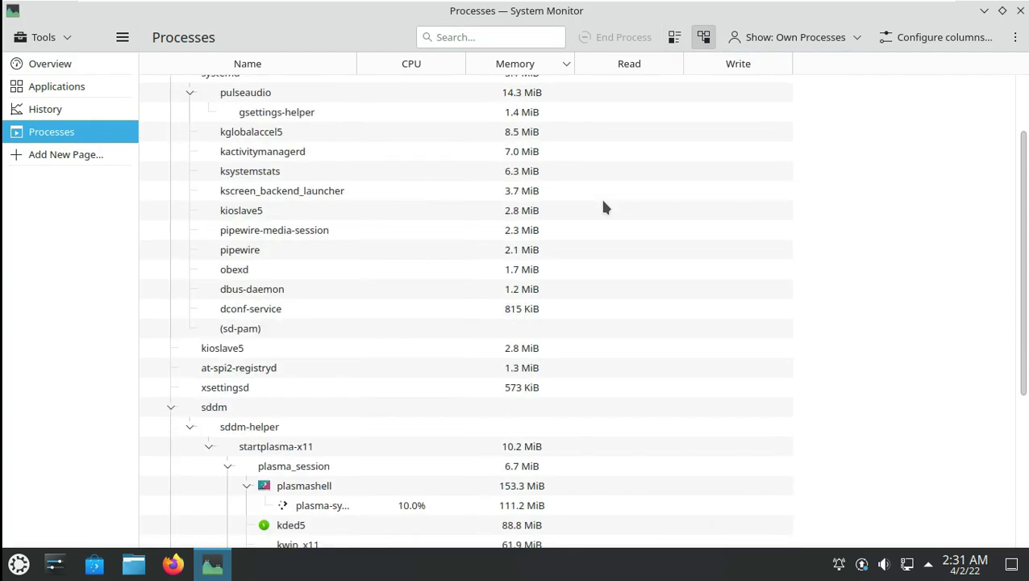
pyautogui.scroll(6, 604, 205)
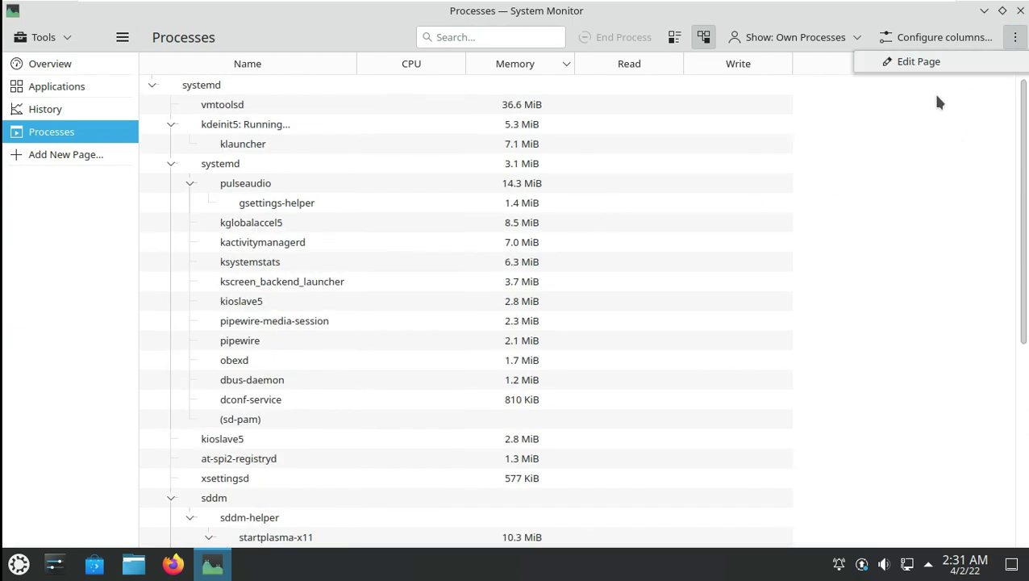
# View the version and license information for System Monitor and close the program.
pyautogui.click(122, 38)
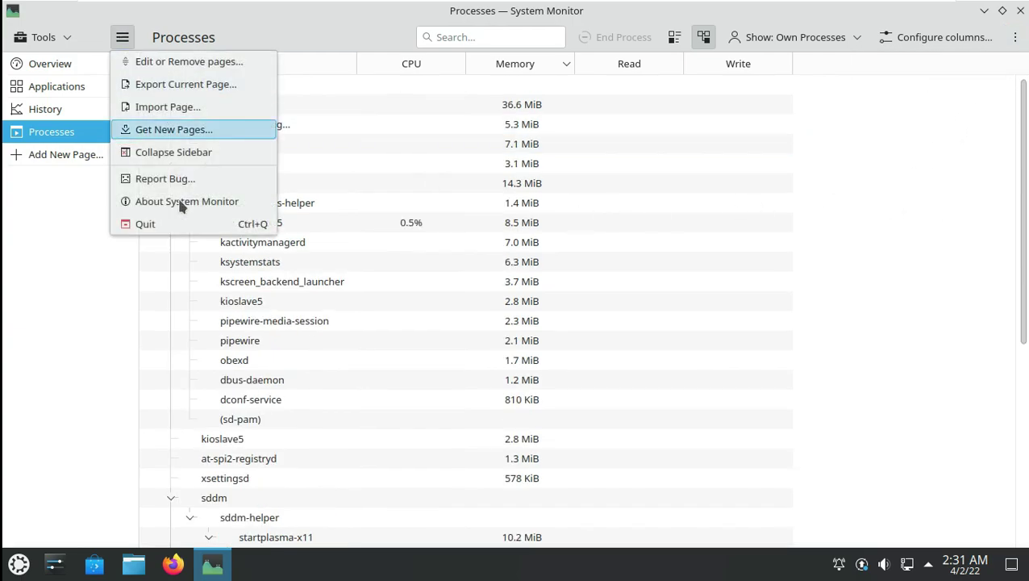
pyautogui.click(179, 200)
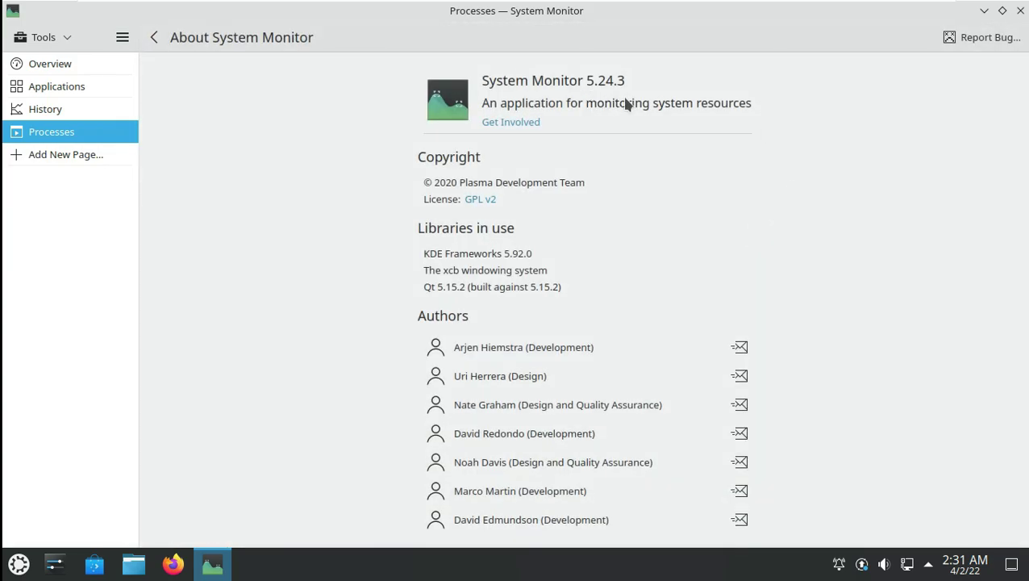
pyautogui.click(1019, 11)
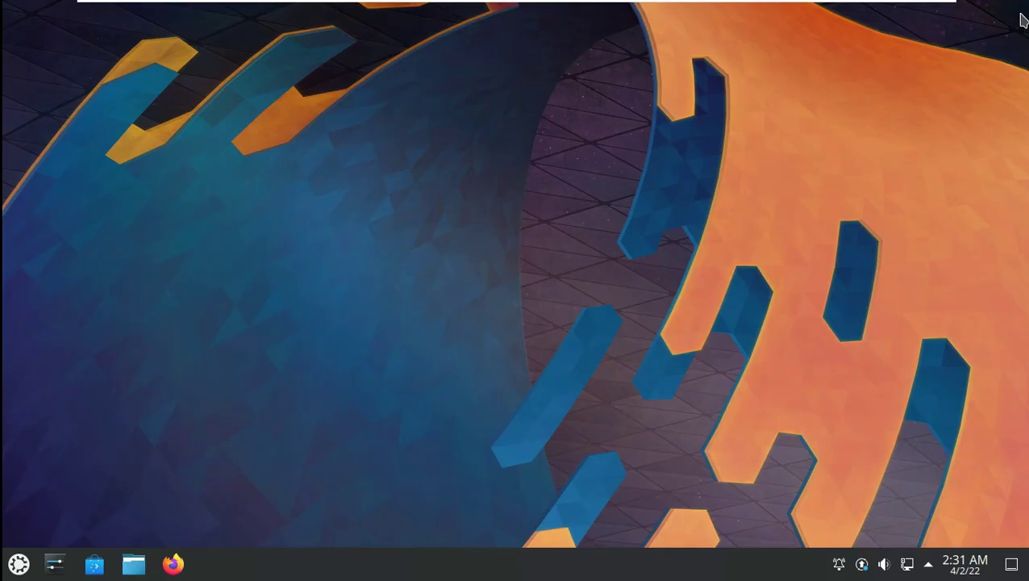
# Change the desktop wallpaper to Evening Glow and close the desktop settings.
pyautogui.rightClick(372, 185)
pyautogui.click(386, 189)
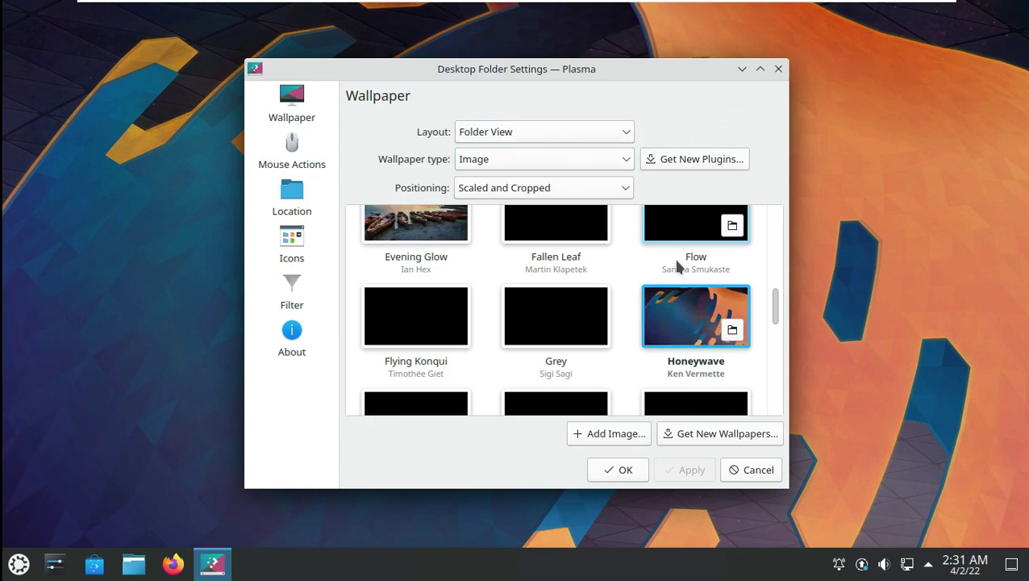
pyautogui.scroll(2, 510, 307)
pyautogui.click(427, 323)
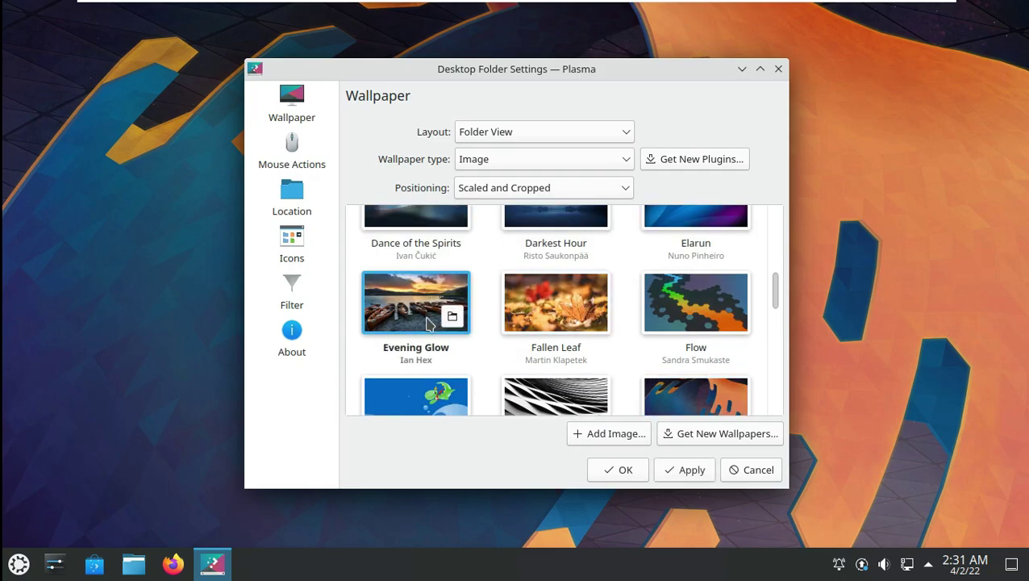
pyautogui.click(681, 470)
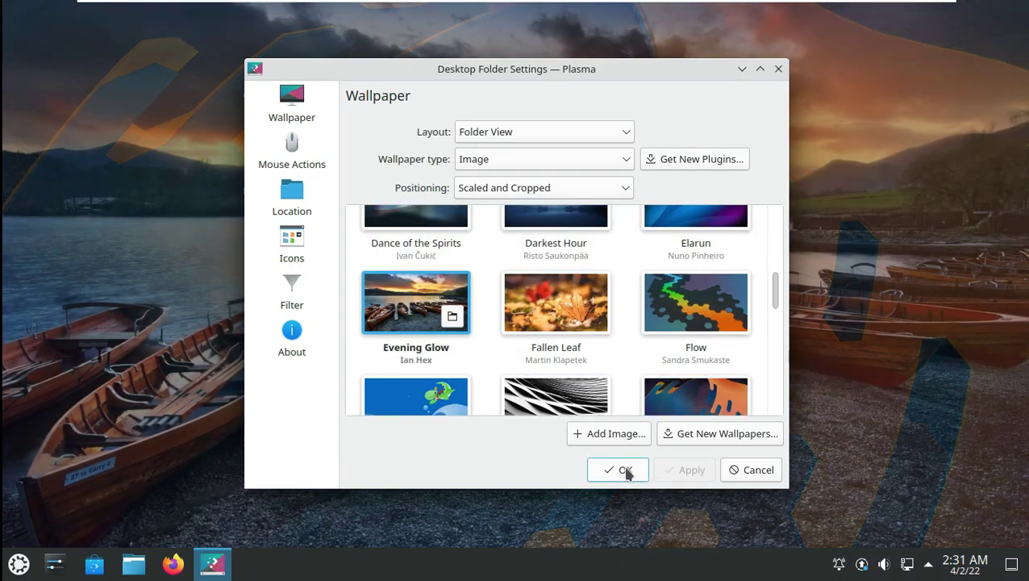
pyautogui.click(621, 470)
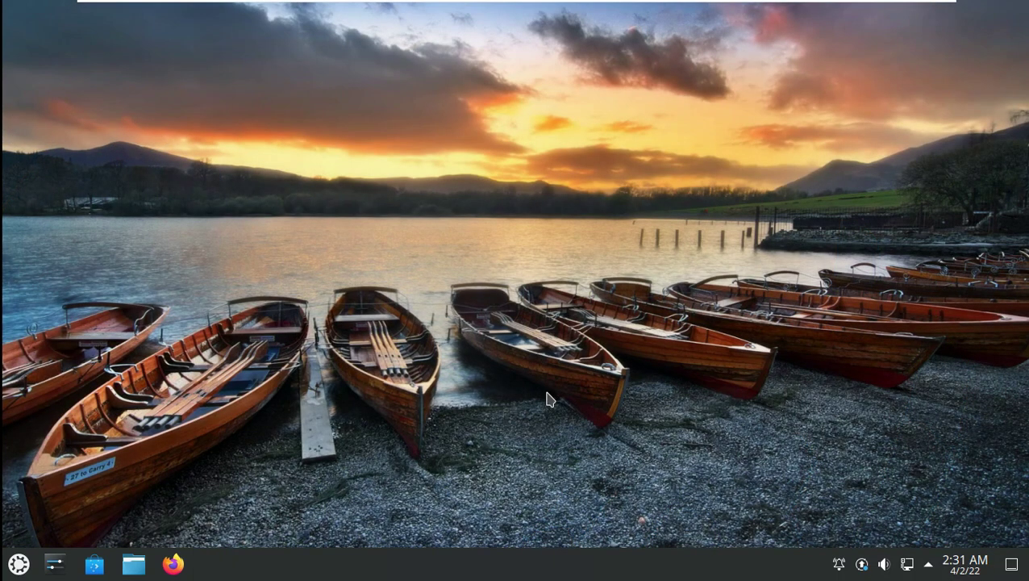
# Open the Dolphin file manager in a maximized window and check its About information.
pyautogui.click(134, 564)
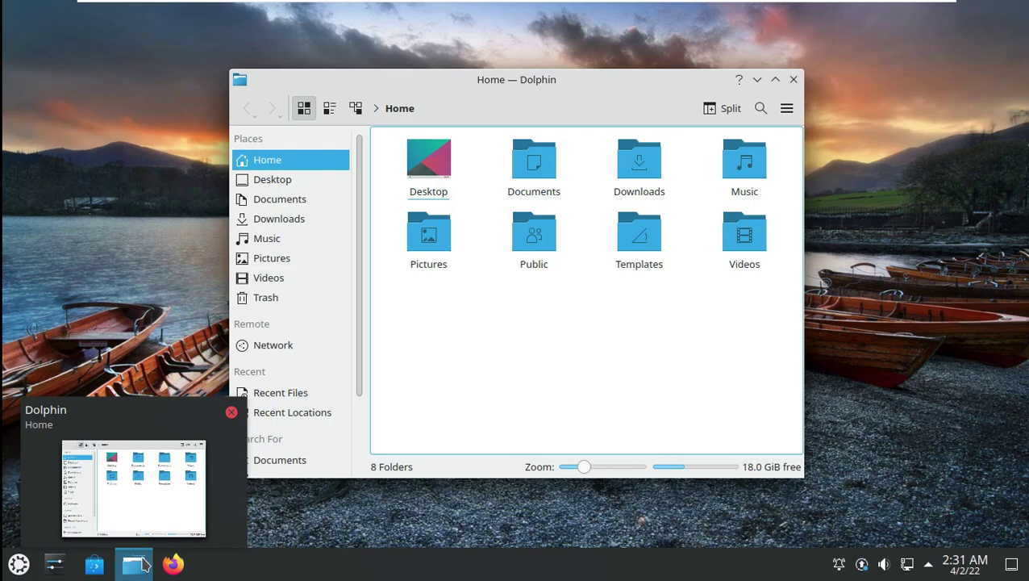
pyautogui.click(775, 81)
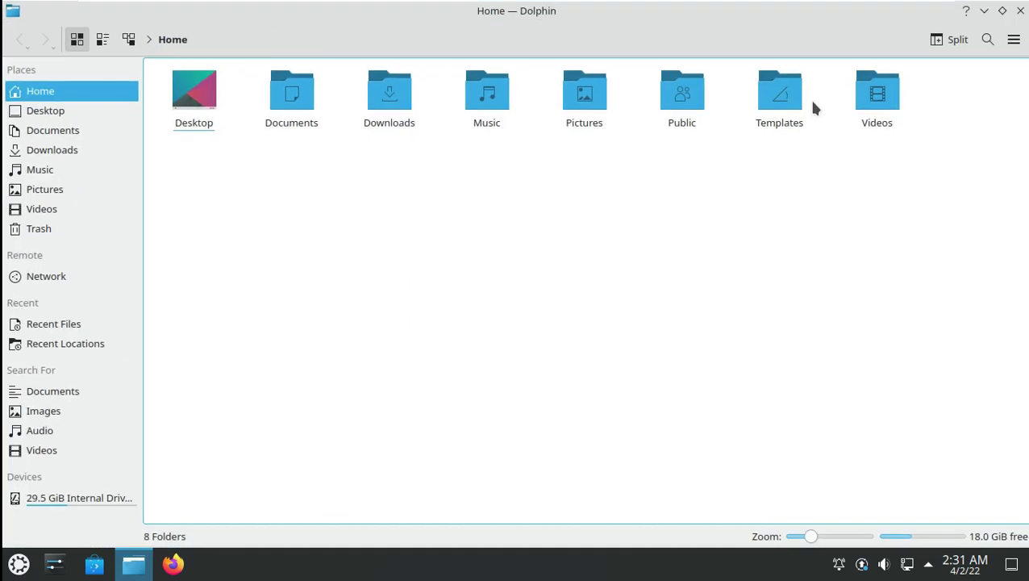
pyautogui.click(1013, 40)
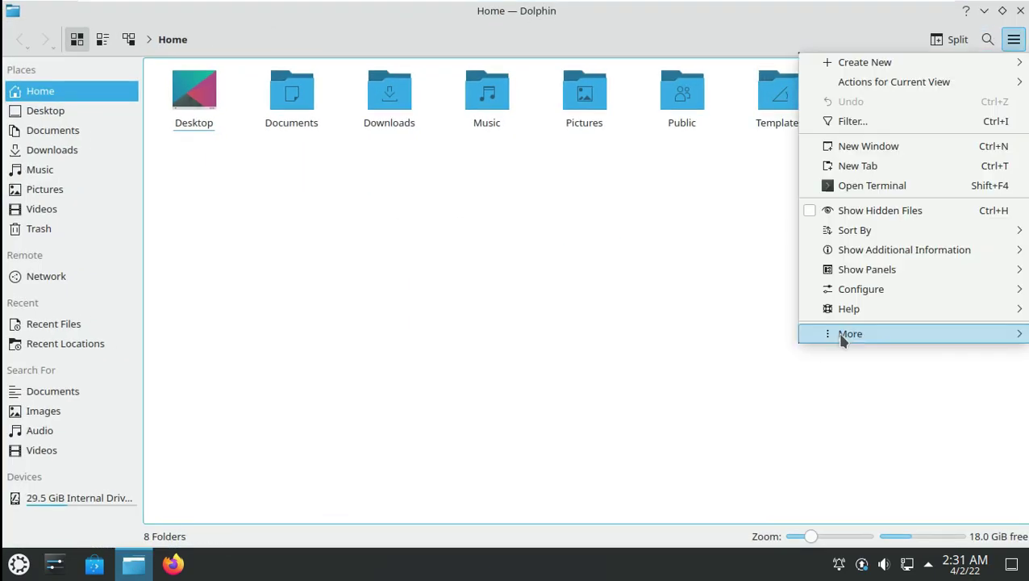
pyautogui.moveTo(867, 312)
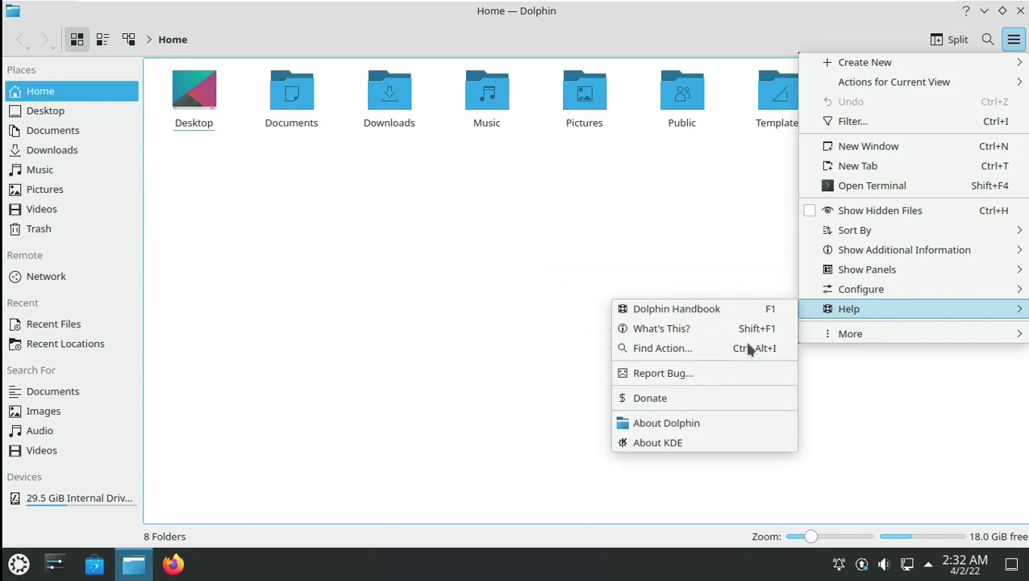
pyautogui.click(659, 426)
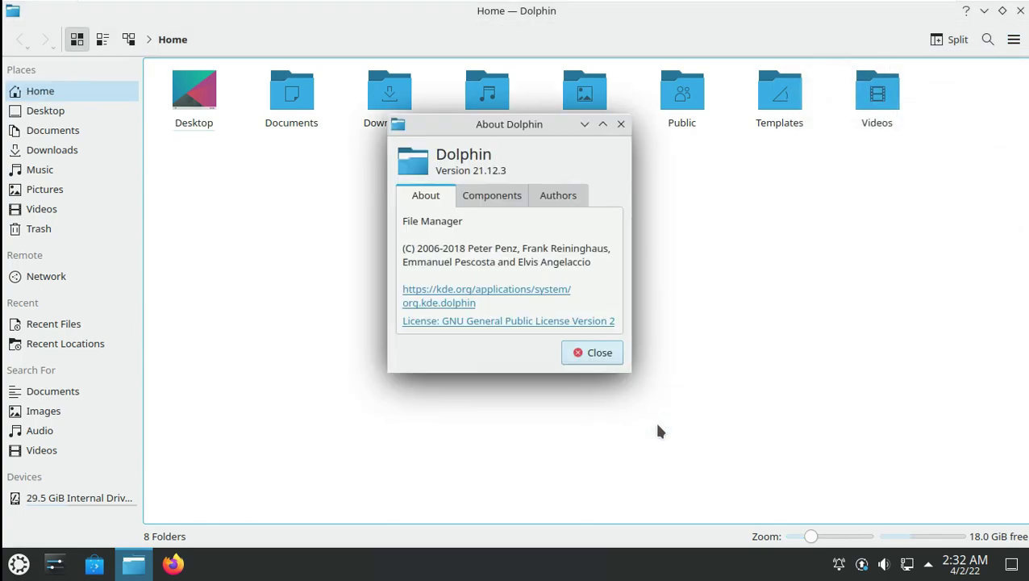
pyautogui.click(598, 358)
# Browse the root folders of the 29.5 GiB internal drive and close the file manager.
pyautogui.click(111, 498)
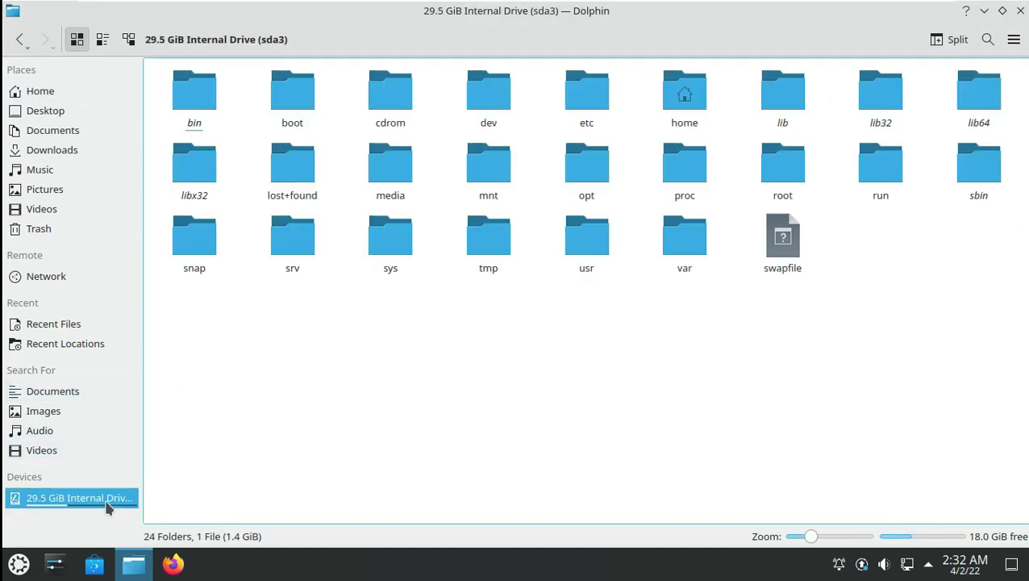
pyautogui.click(1018, 11)
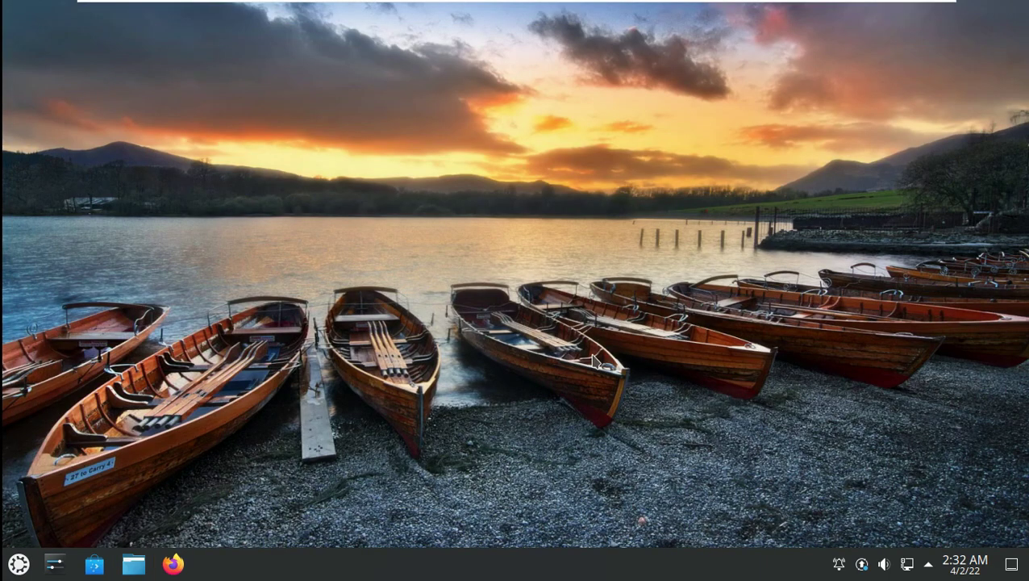
# Check the calendar and the hidden system tray items, and open the list of available updates in Discover.
pyautogui.click(957, 566)
pyautogui.click(956, 566)
pyautogui.click(928, 563)
pyautogui.click(862, 564)
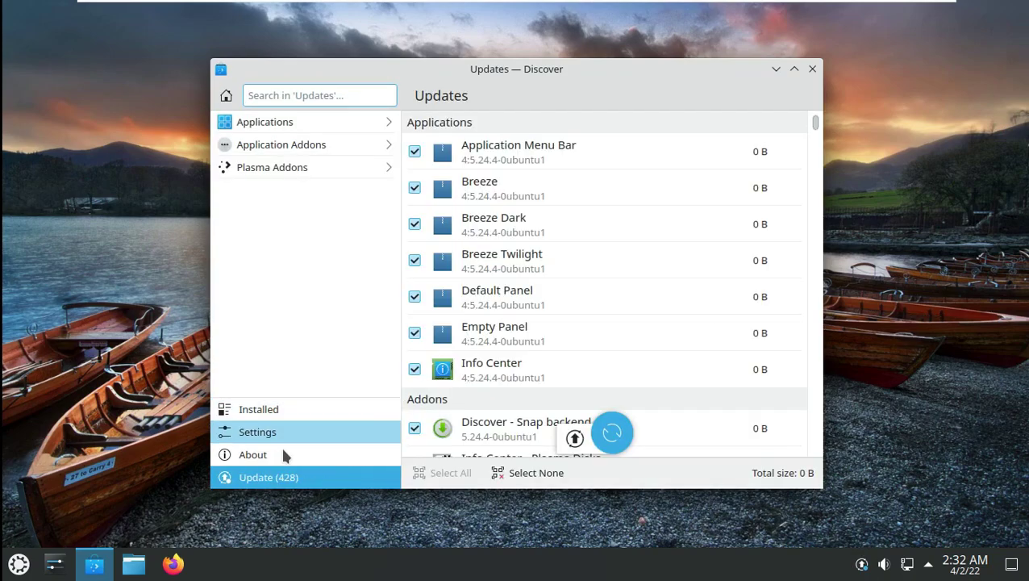
# View Discover's About information, toggle its window between maximized and normal size, and close it by terminating the application.
pyautogui.click(282, 457)
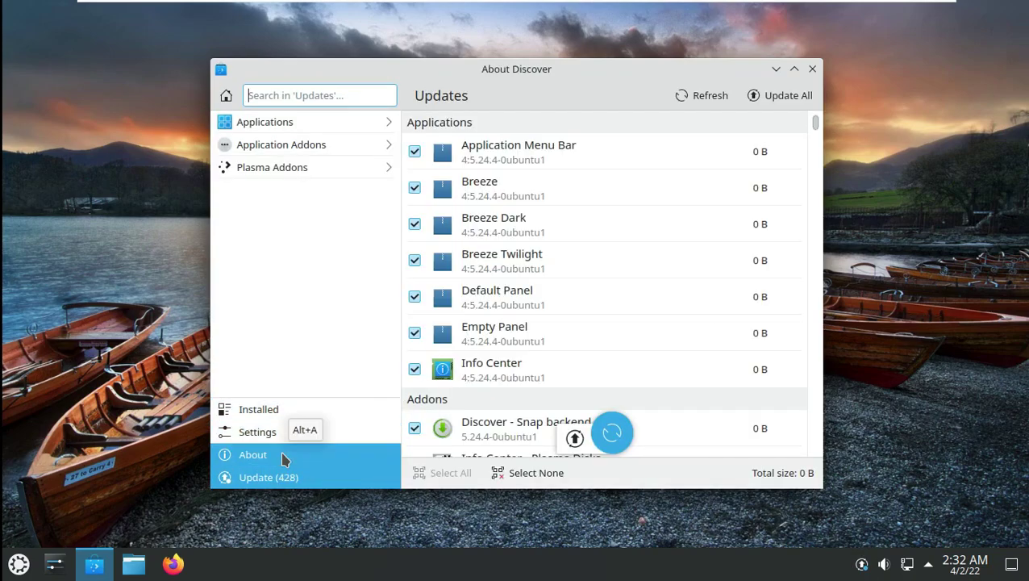
pyautogui.click(795, 69)
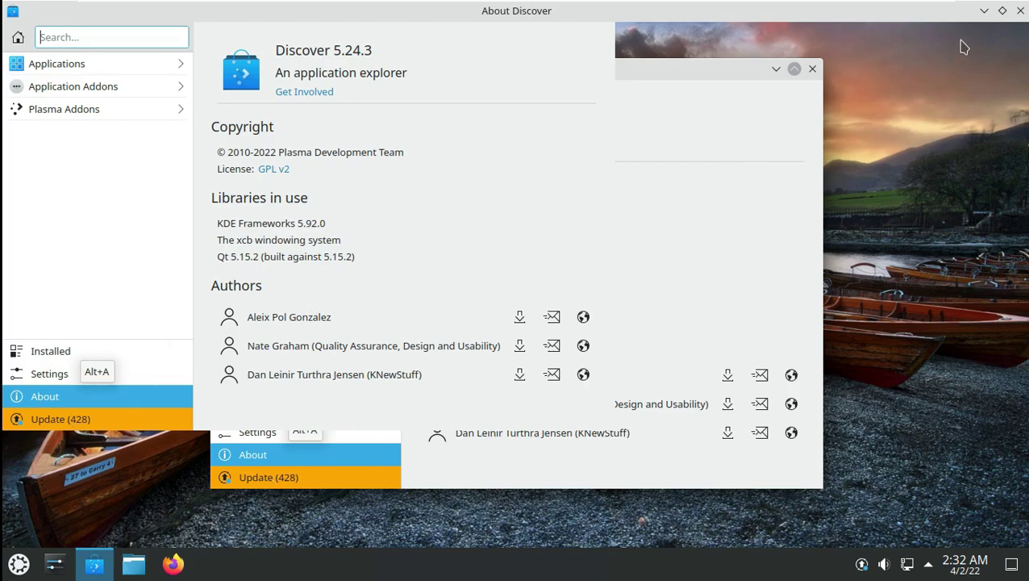
pyautogui.click(1003, 10)
pyautogui.click(795, 70)
pyautogui.click(1001, 11)
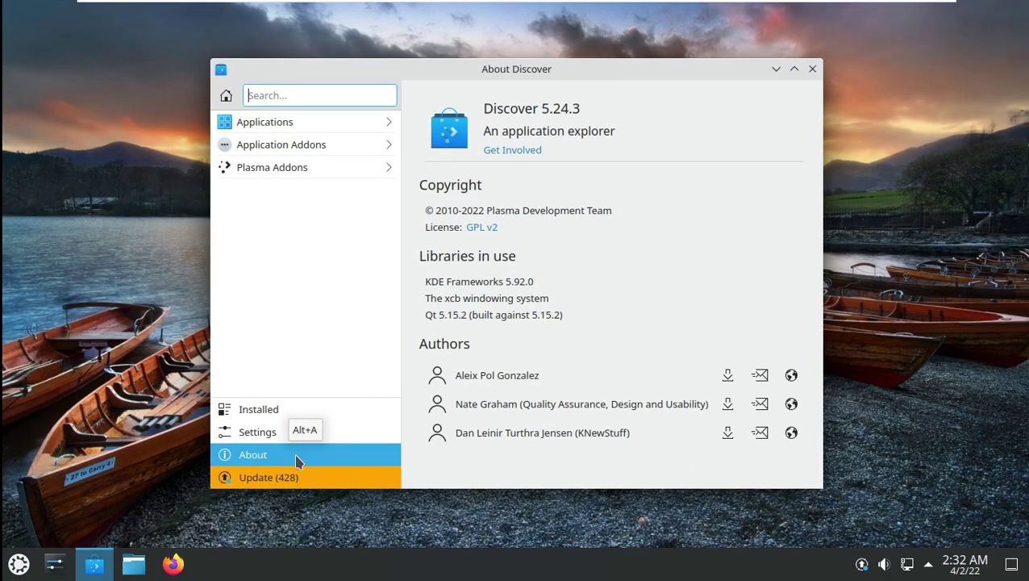
pyautogui.click(812, 69)
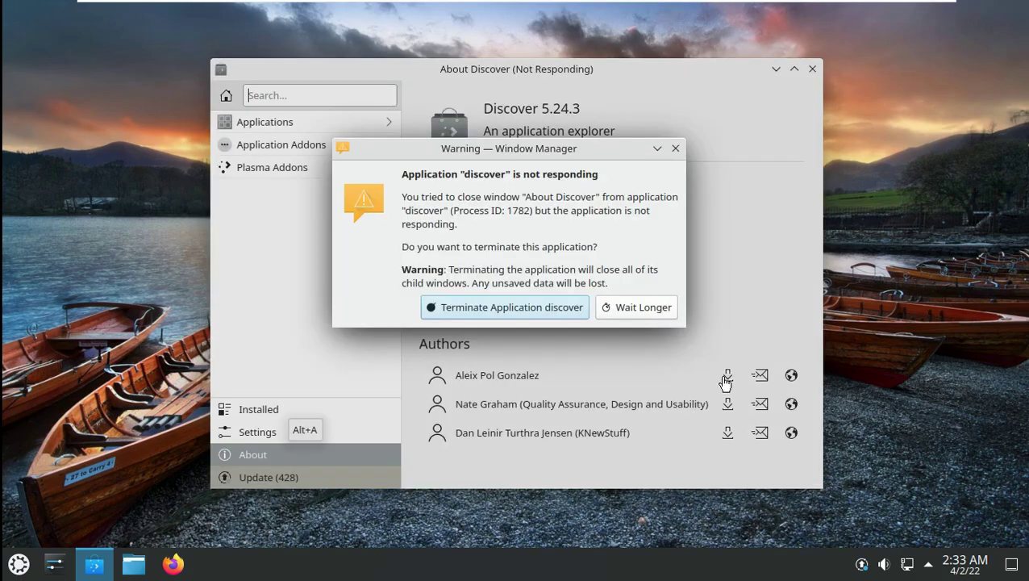
pyautogui.click(562, 308)
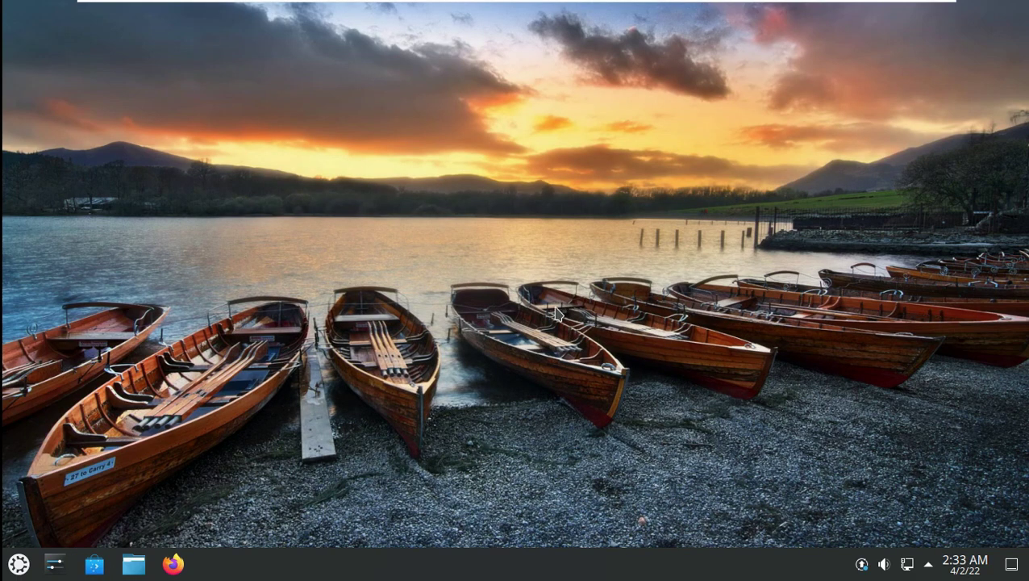
# Open the Konsole terminal and run the neofetch command.
pyautogui.click(19, 565)
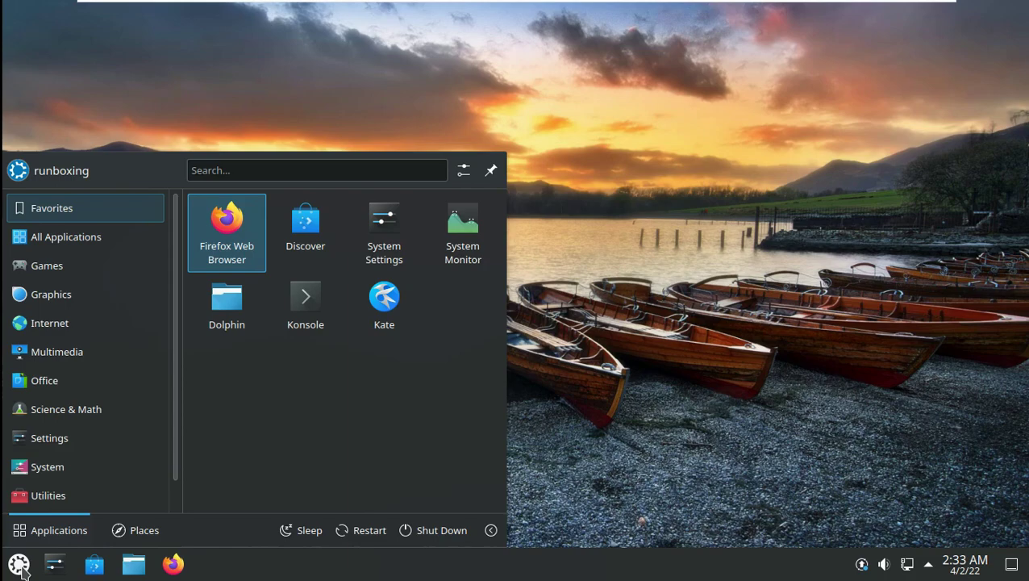
pyautogui.click(304, 305)
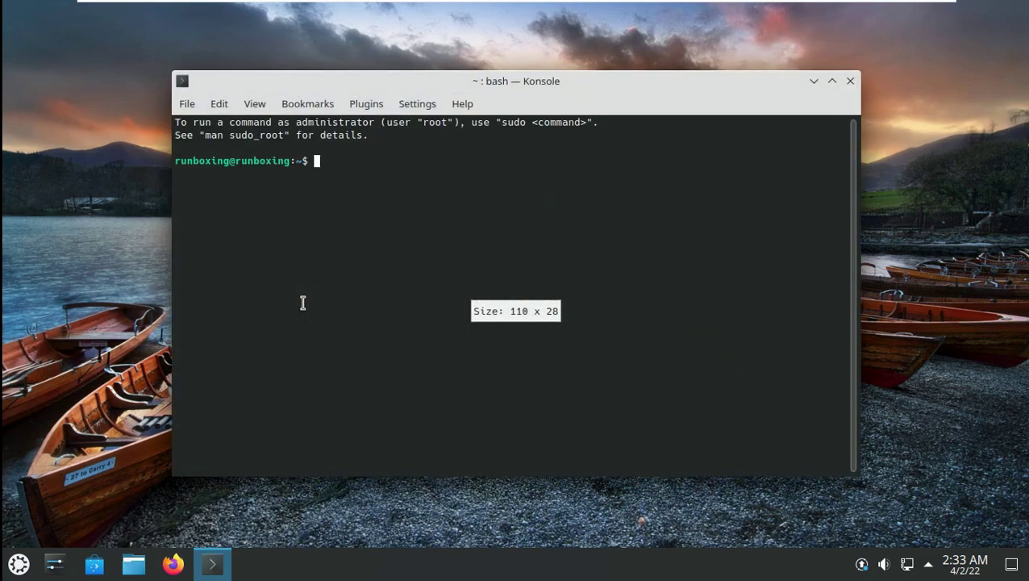
pyautogui.write('neofetch')
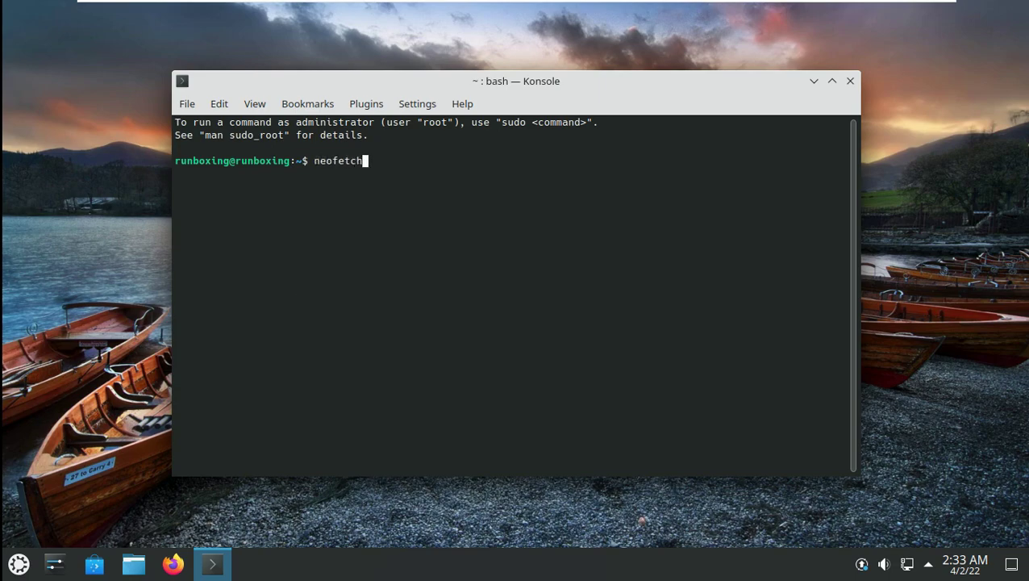
pyautogui.press('Return')
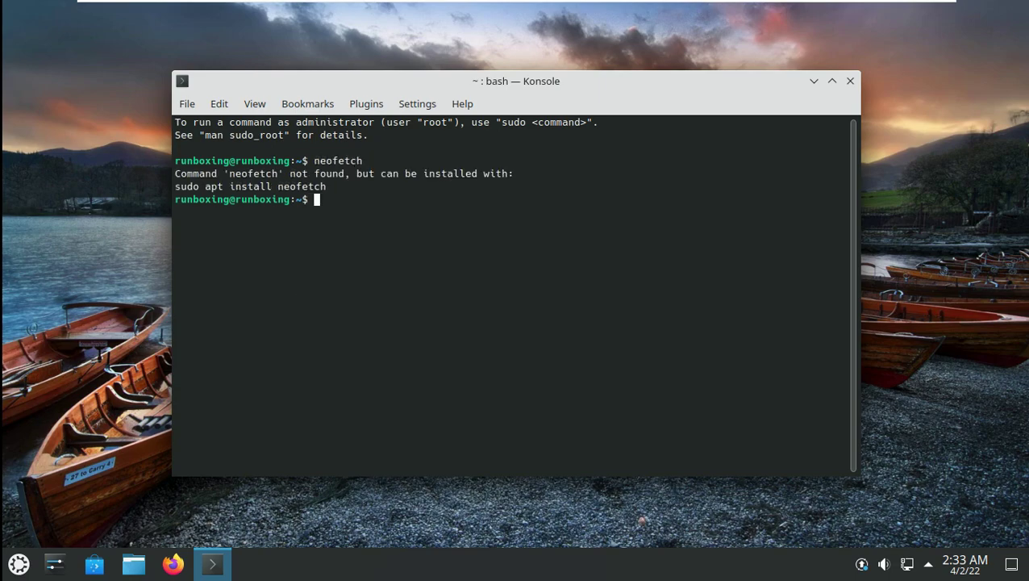
# Copy the suggested command "sudo apt install neofetch" from the terminal output, paste it at the prompt and run it.
pyautogui.moveTo(327, 186); pyautogui.dragTo(177, 187)
pyautogui.rightClick(177, 188)
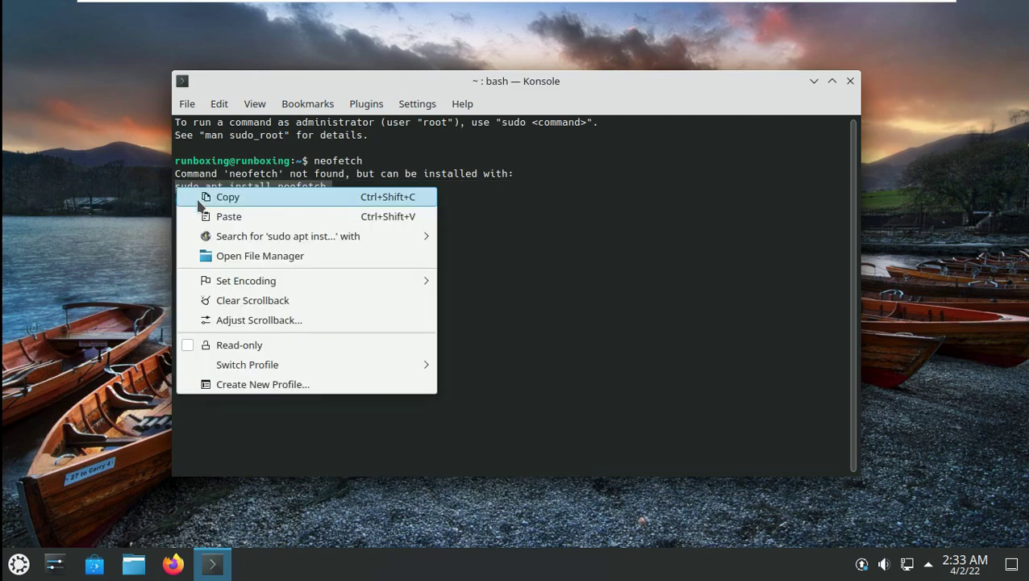
pyautogui.click(228, 197)
pyautogui.rightClick(322, 202)
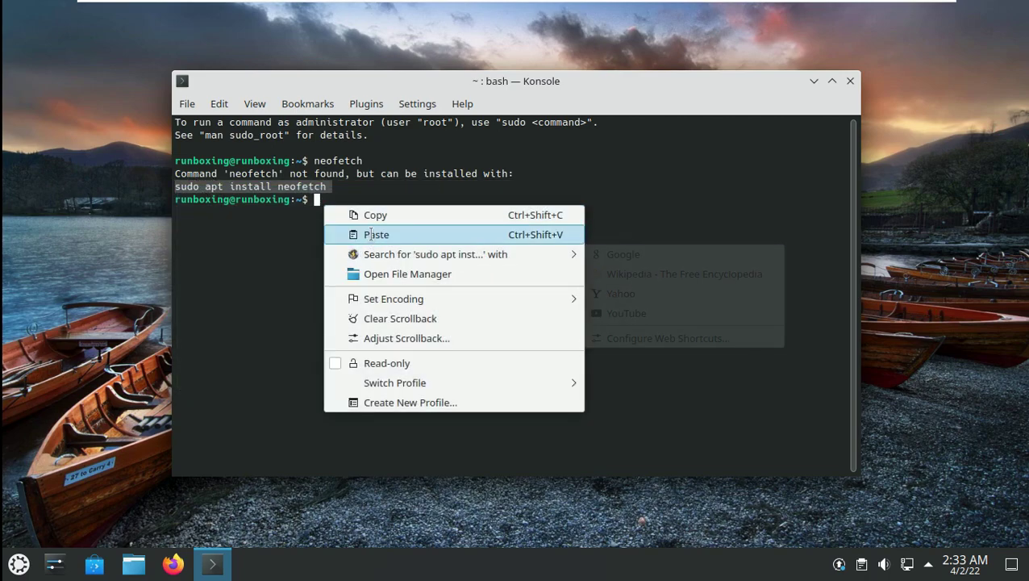
pyautogui.click(371, 234)
pyautogui.press('Return')
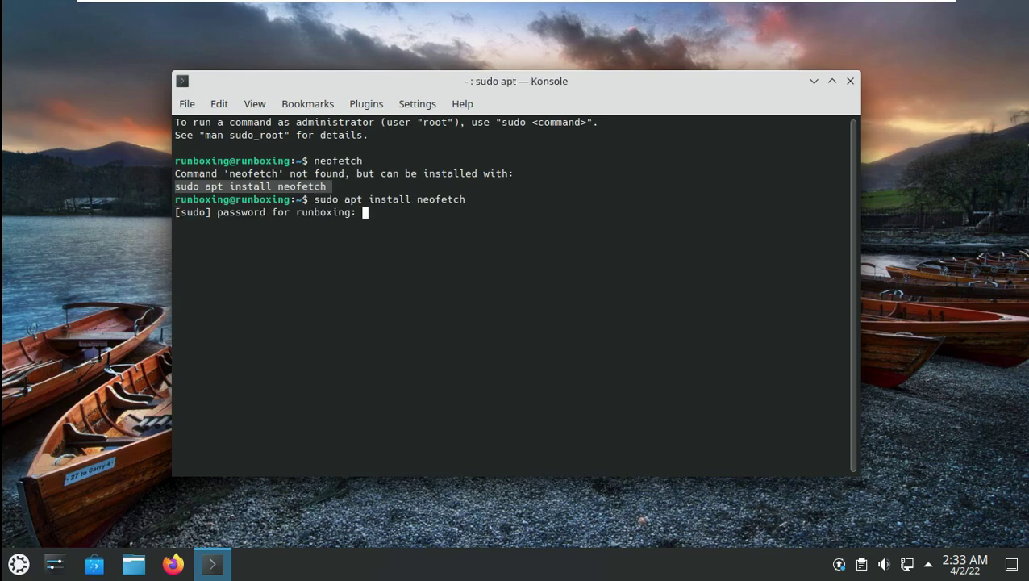
# Enter the account's sudo password and answer y to continue installing neofetch with its additional packages.
pyautogui.press('Return')
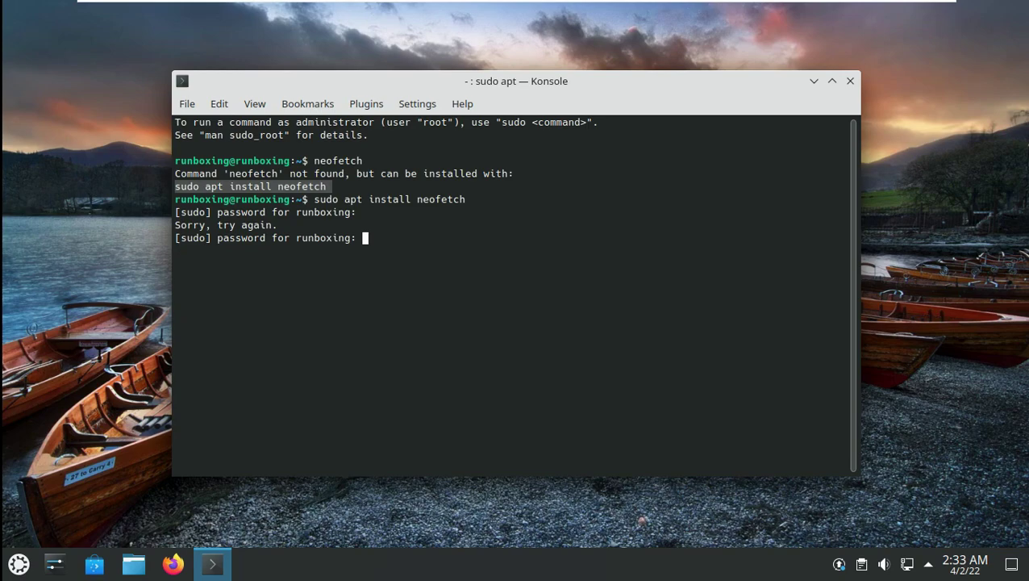
pyautogui.press('Return')
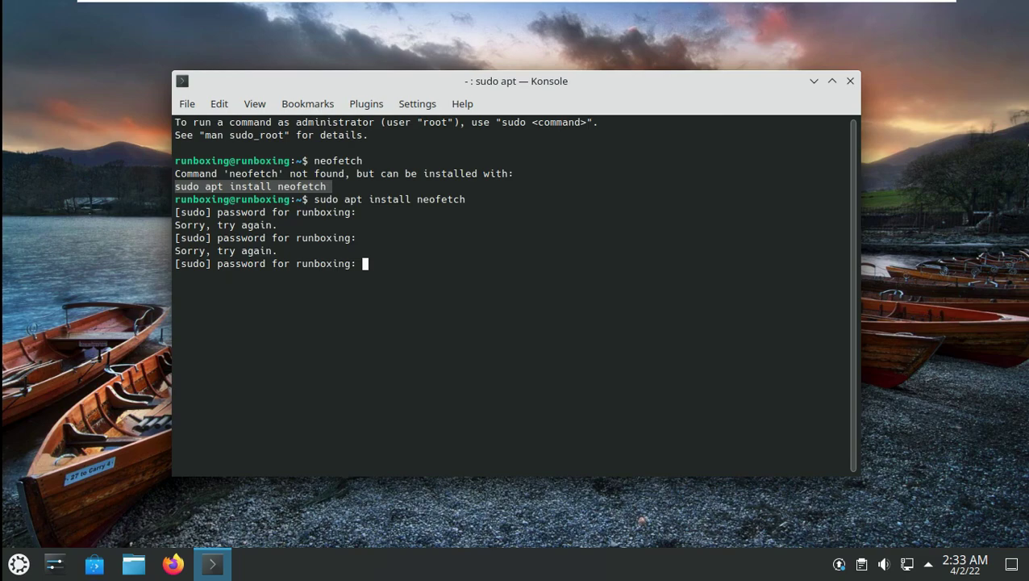
pyautogui.press('Return')
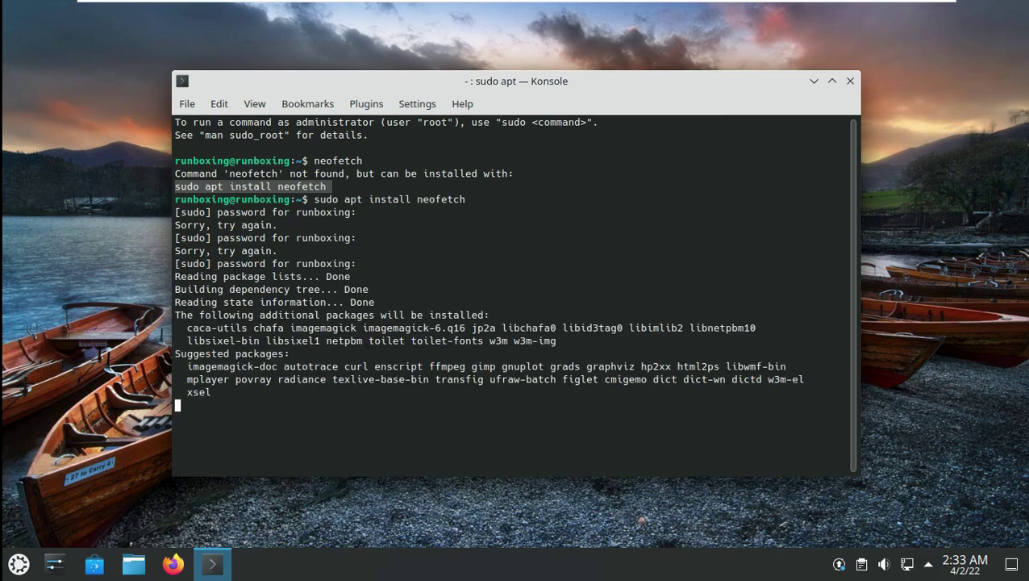
pyautogui.write('y')
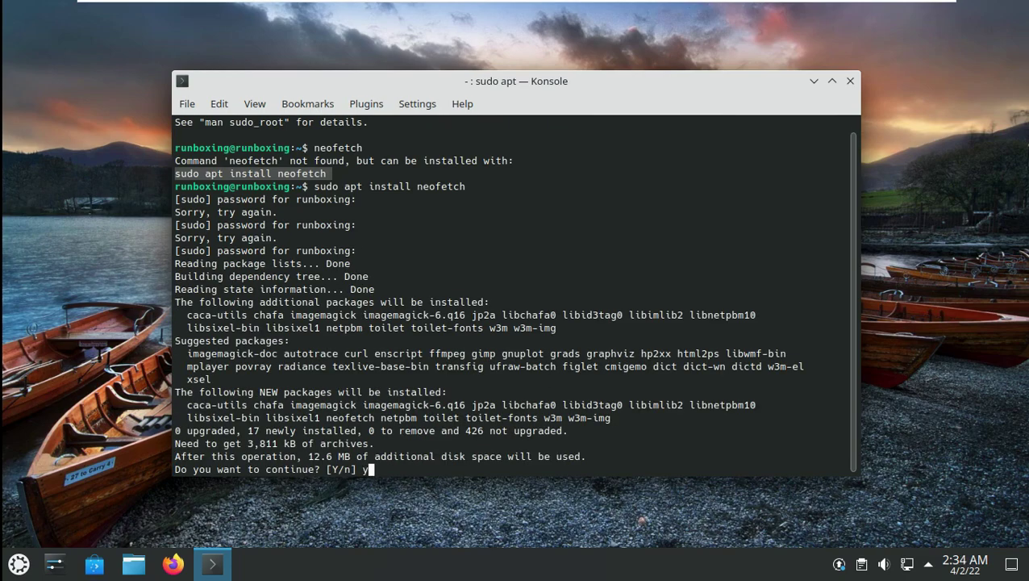
pyautogui.press('Return')
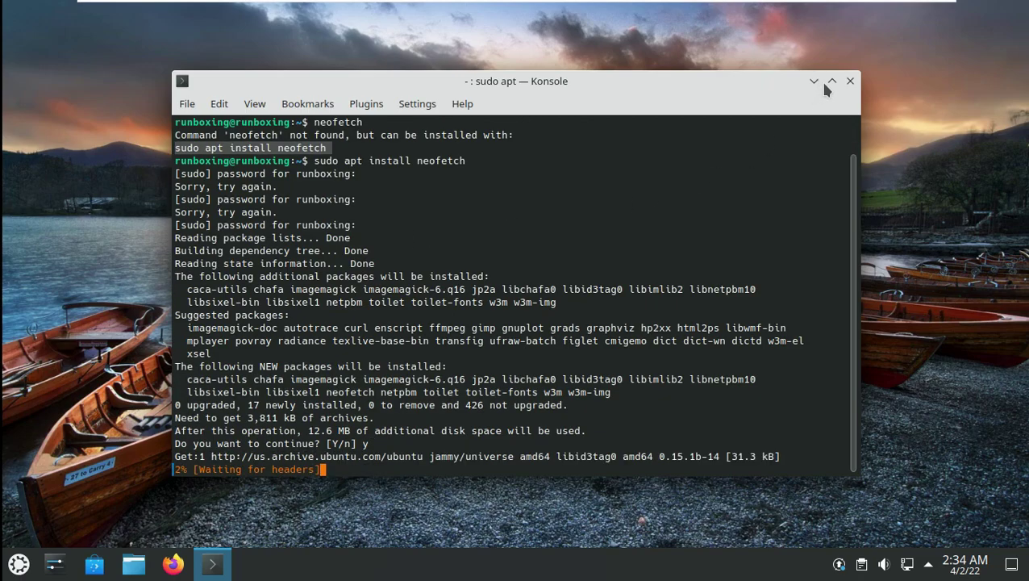
# Maximize the terminal, run neofetch and highlight the system information it prints.
pyautogui.click(831, 81)
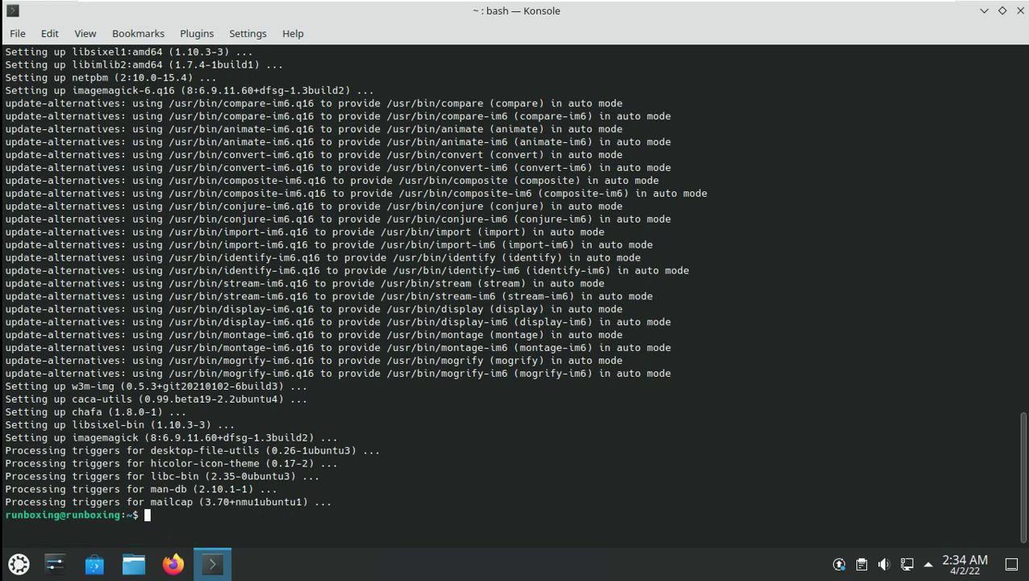
pyautogui.write('eofetch')
pyautogui.press('Return')
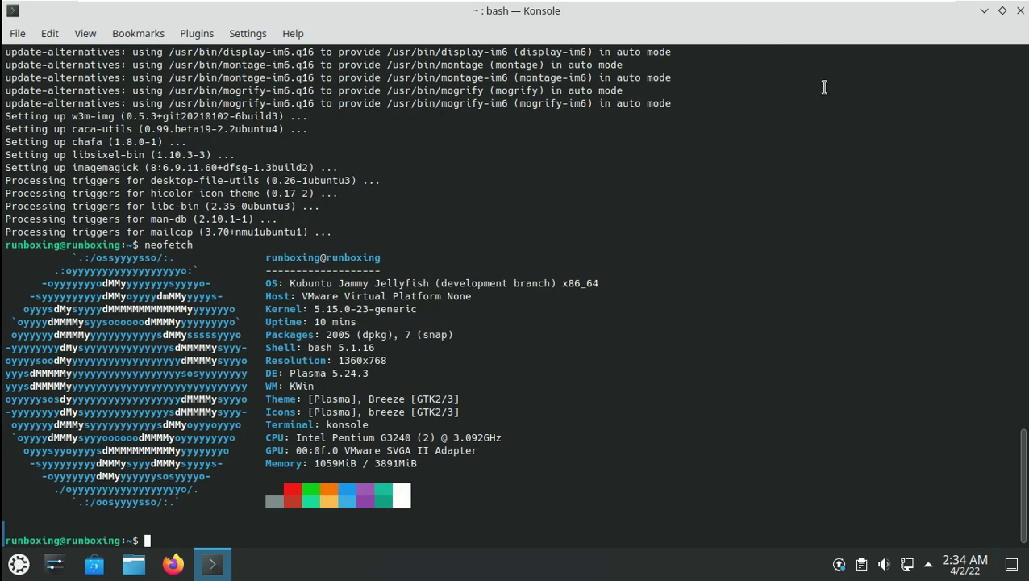
pyautogui.moveTo(440, 468); pyautogui.dragTo(249, 245)
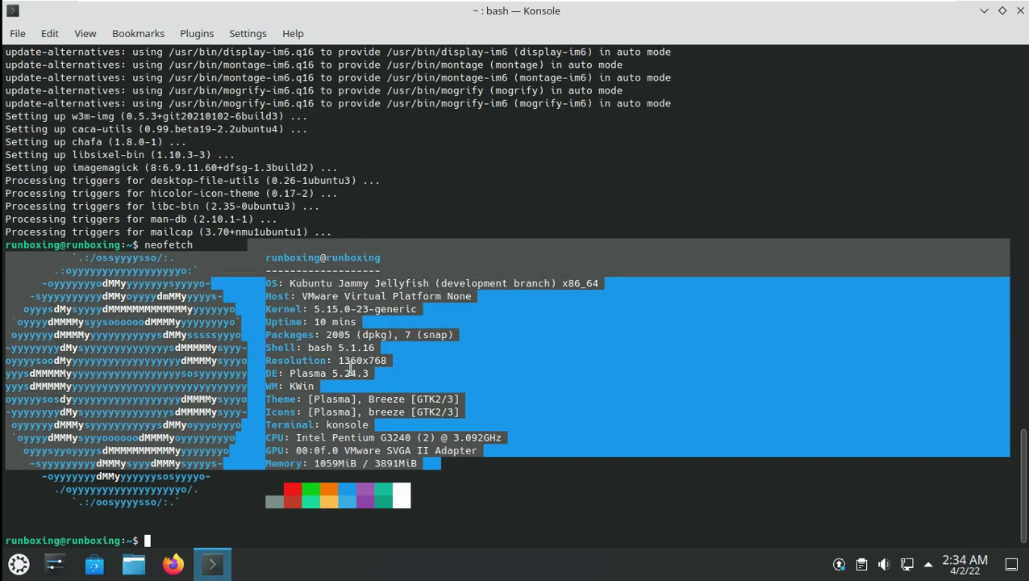
# Clear the text selection and close the terminal session with the exit command.
pyautogui.click(208, 531)
pyautogui.write('exit')
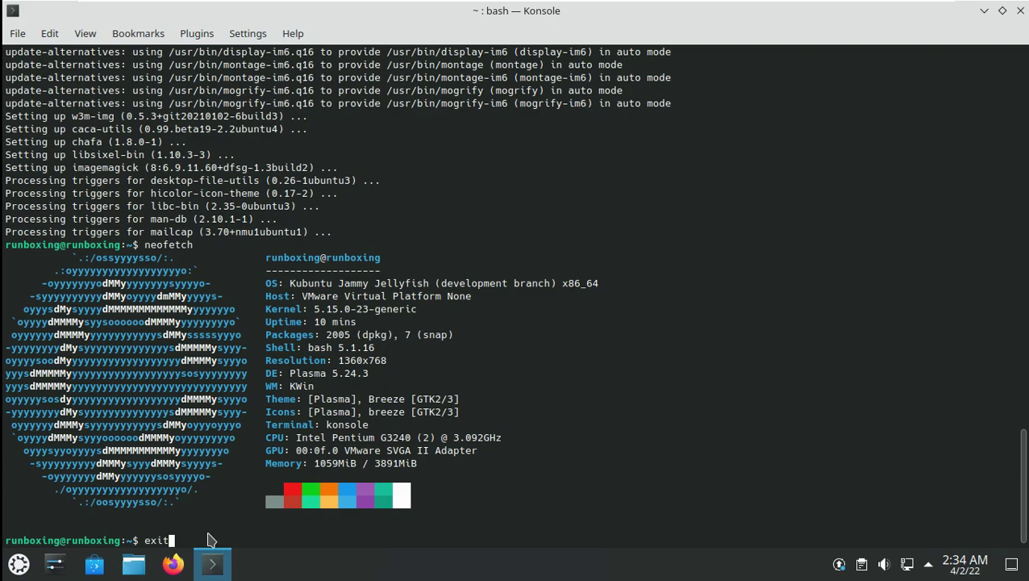
pyautogui.press('Return')
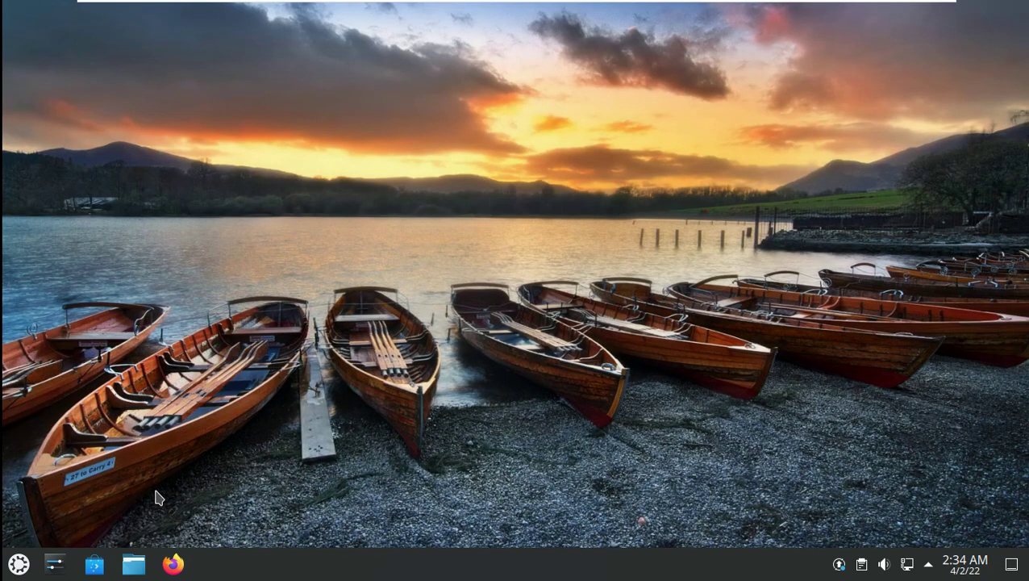
# Open Discover to view its Featured applications and close the window.
pyautogui.click(95, 569)
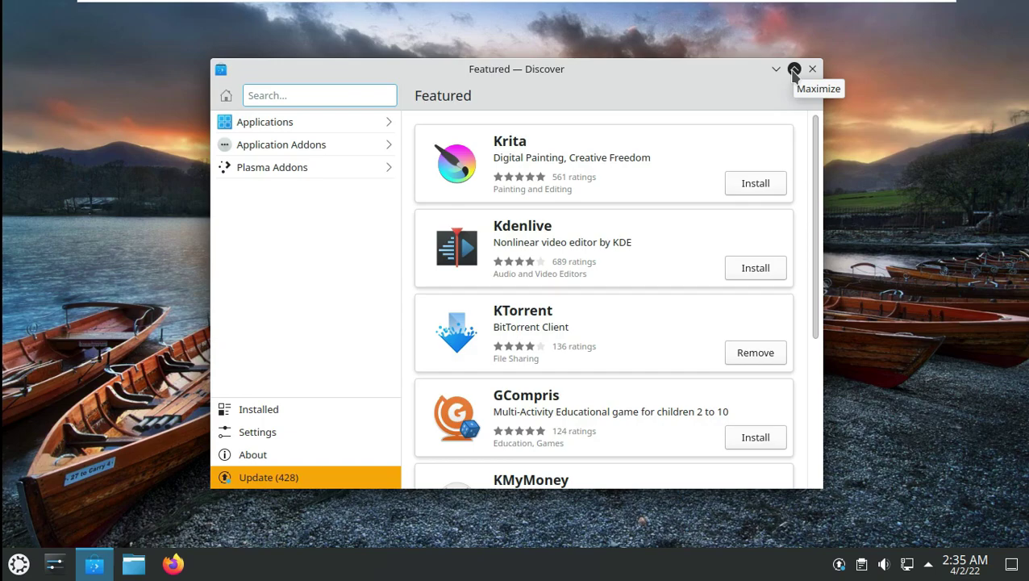
pyautogui.click(813, 70)
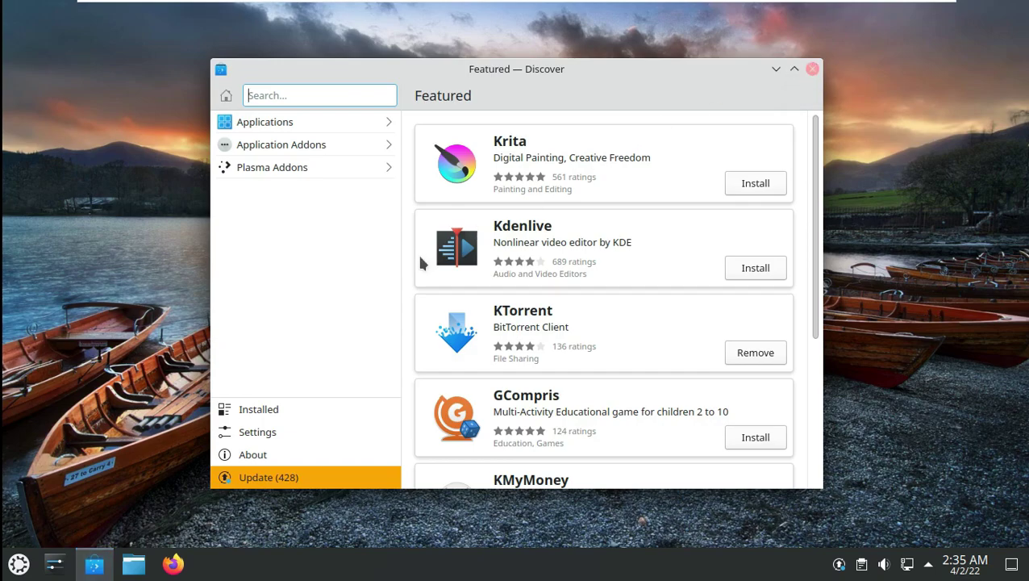
# Open the application launcher and show the All Applications list.
pyautogui.click(20, 564)
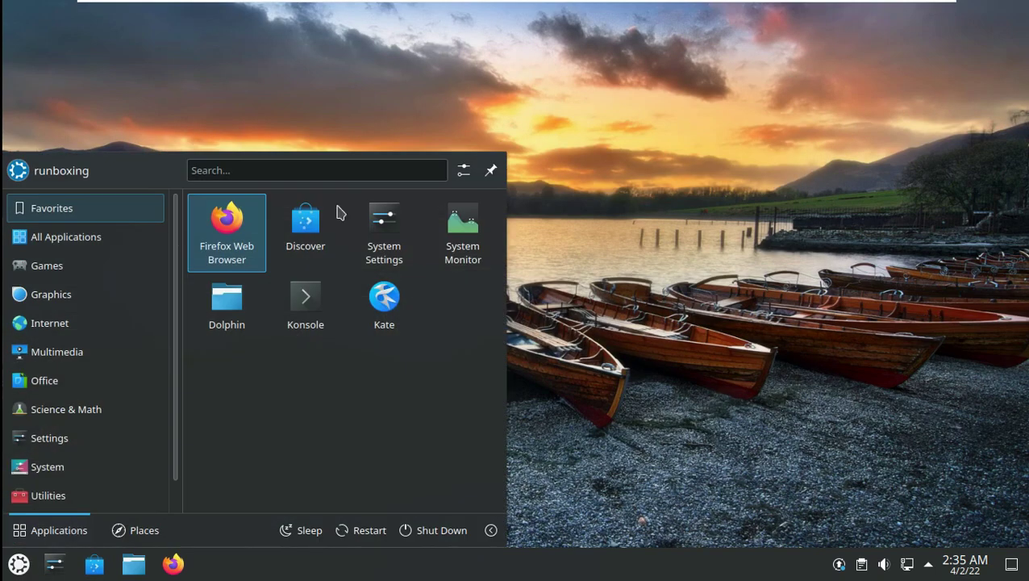
pyautogui.click(127, 242)
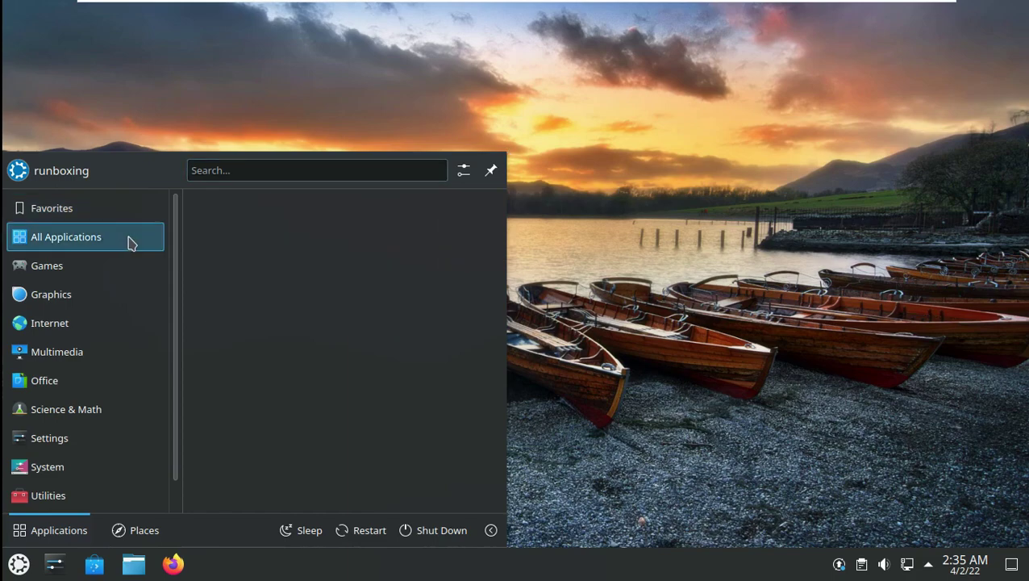